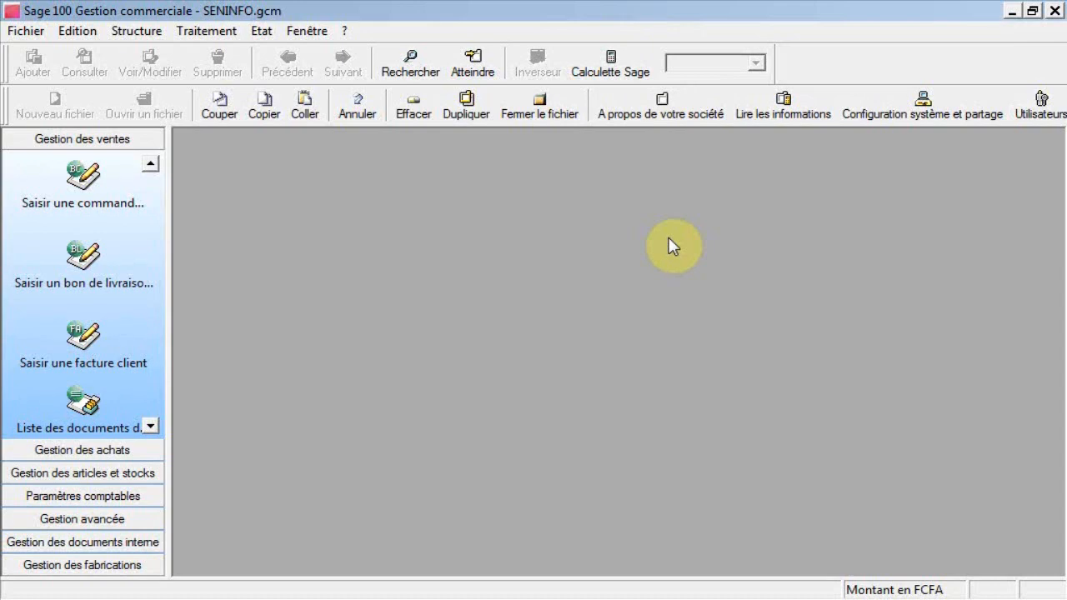
In the company options, add a price category (Catégorie tarifaire) titled Grossistes with tariff type HT.
click(648, 101)
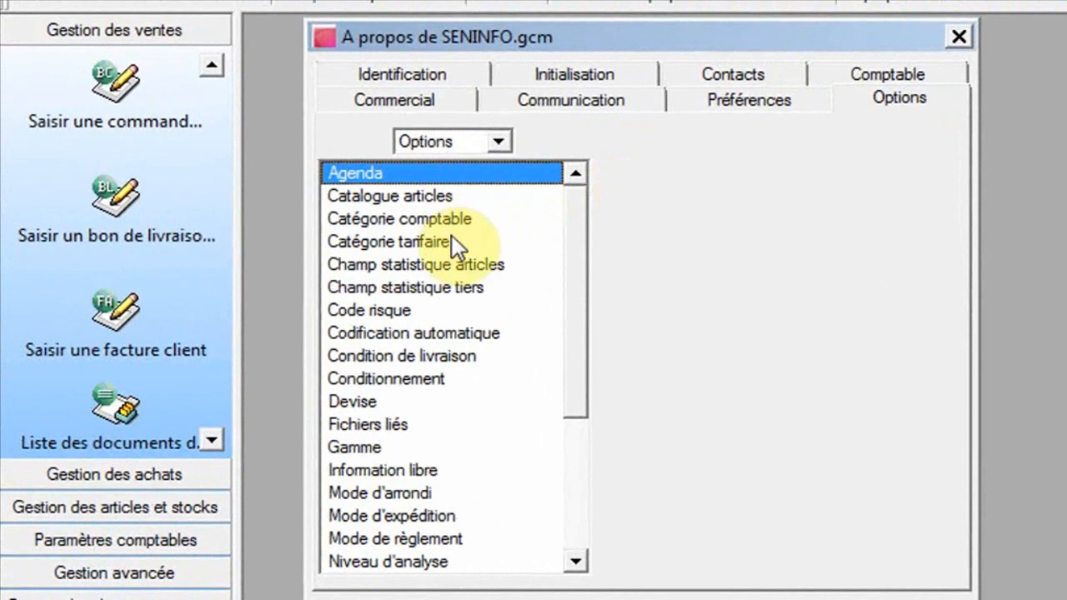
click(451, 241)
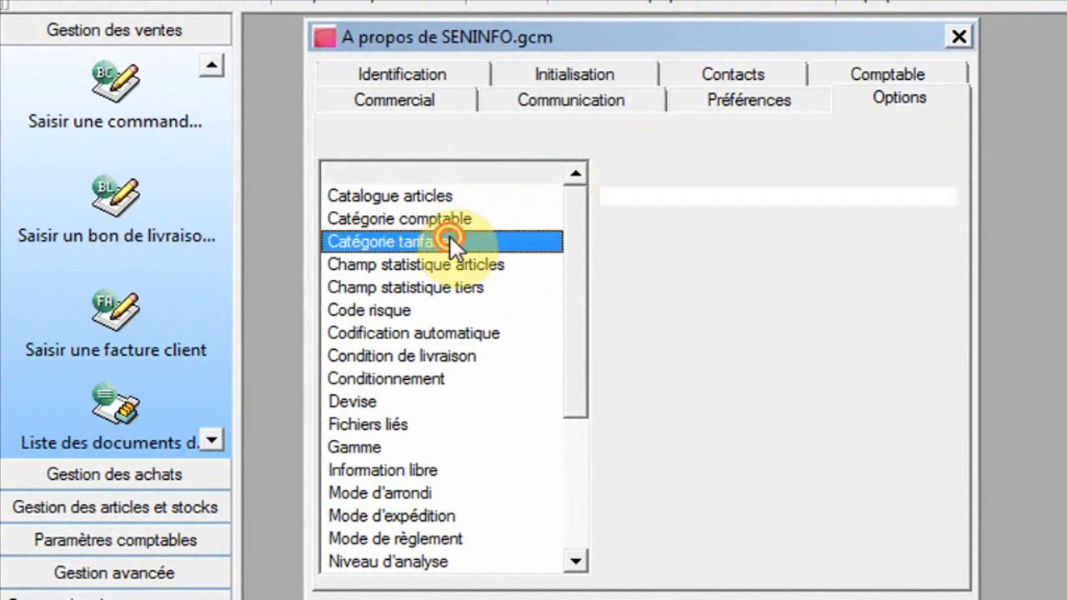
click(615, 194)
click(526, 174)
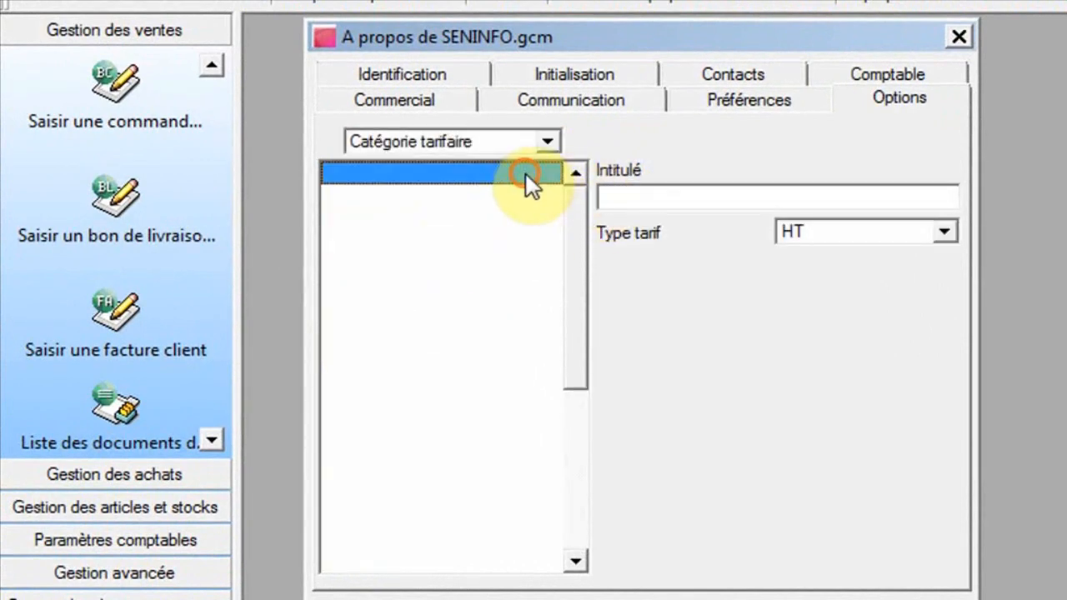
click(631, 198)
text(G)
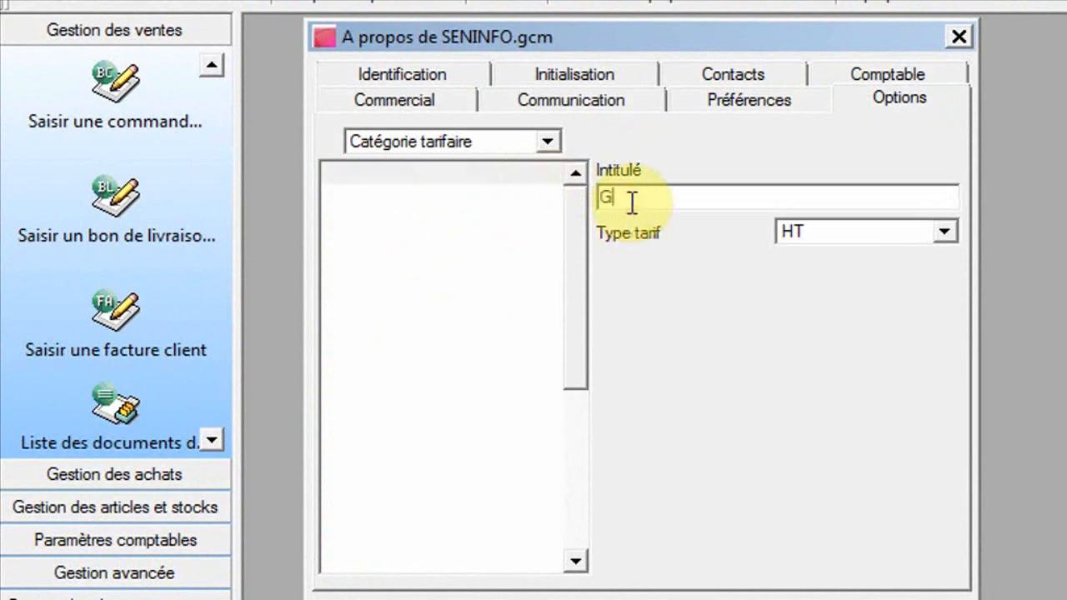
text(ross)
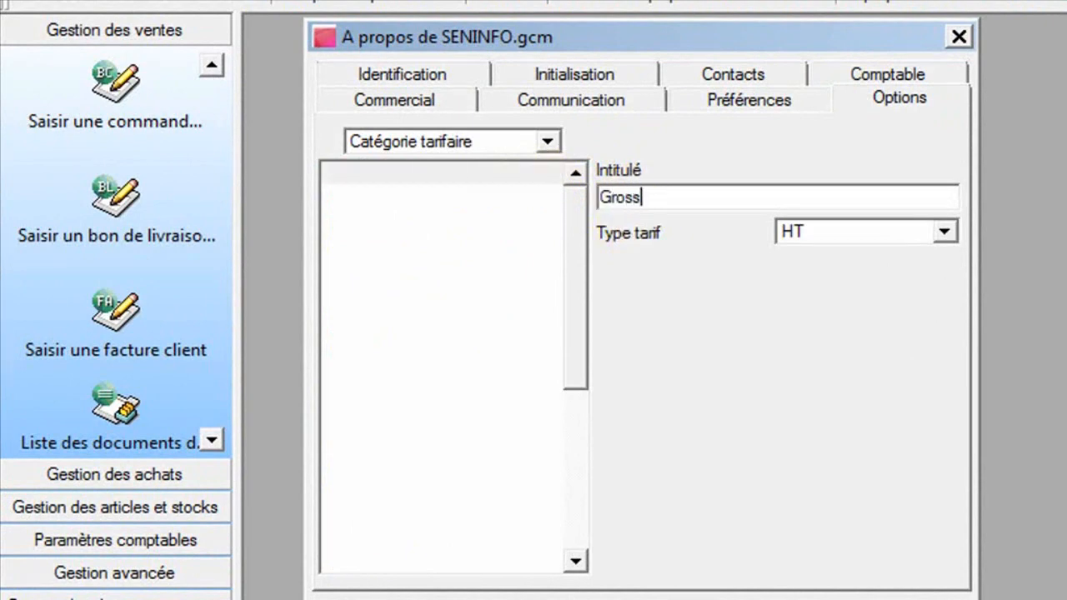
text(istes)
key(Return)
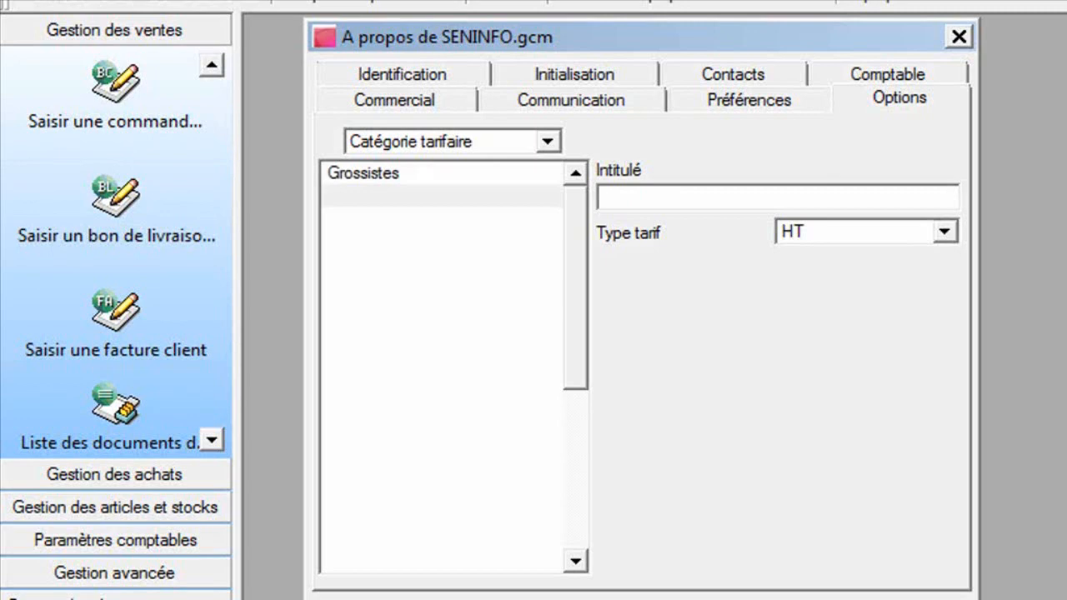
Add a second price category titled Détaillants with tariff type HT and close the company settings.
text(Déo)
key(BackSpace)
text(taillants)
key(Return)
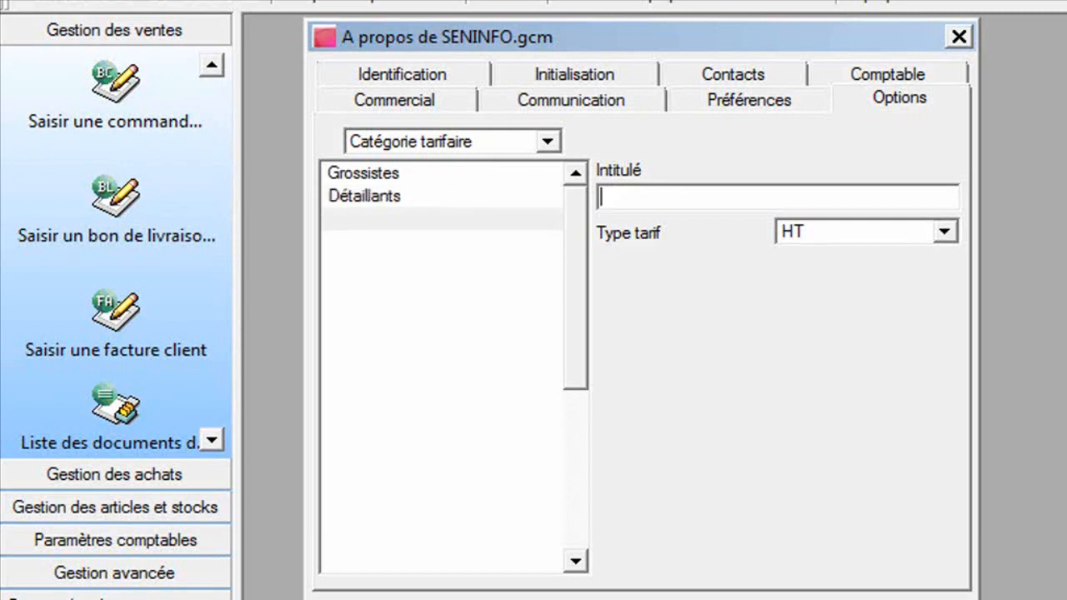
click(959, 36)
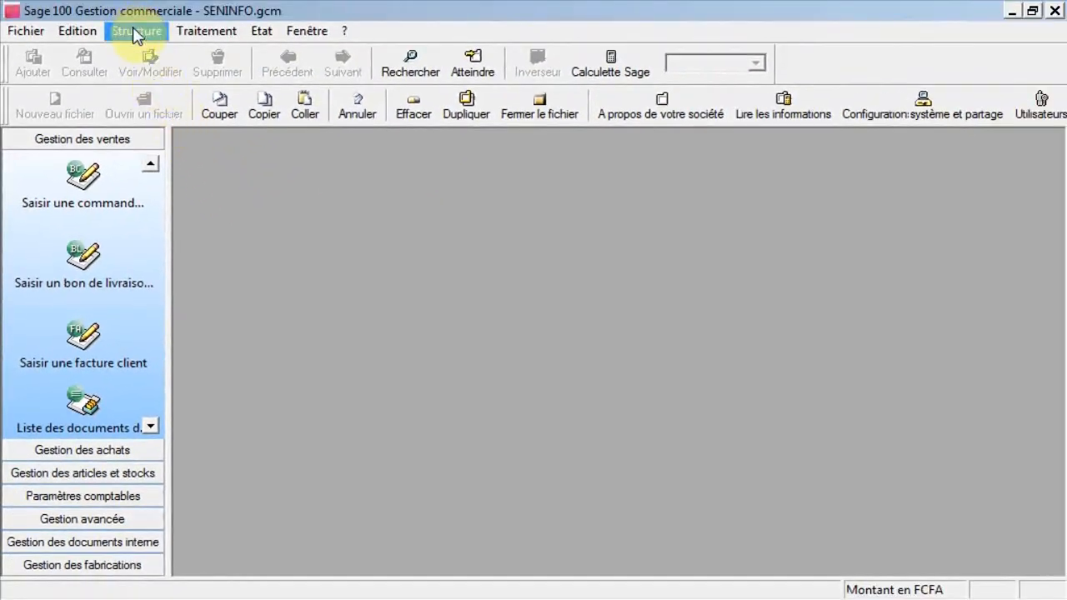
Open the record of article CL21 CLAVIER USB from the list of articles.
click(136, 33)
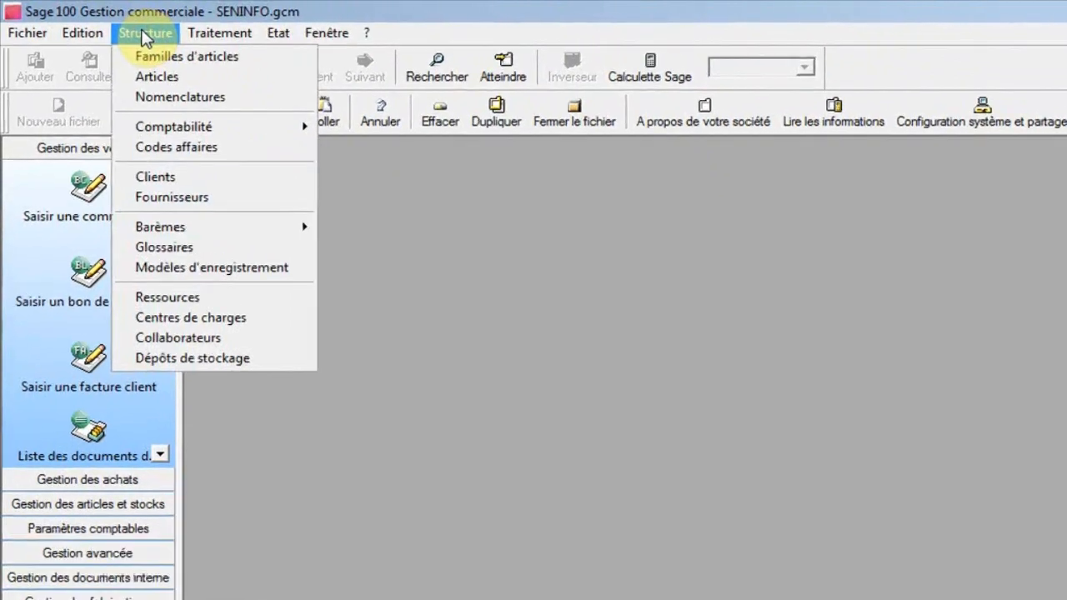
mouse_move(181, 137)
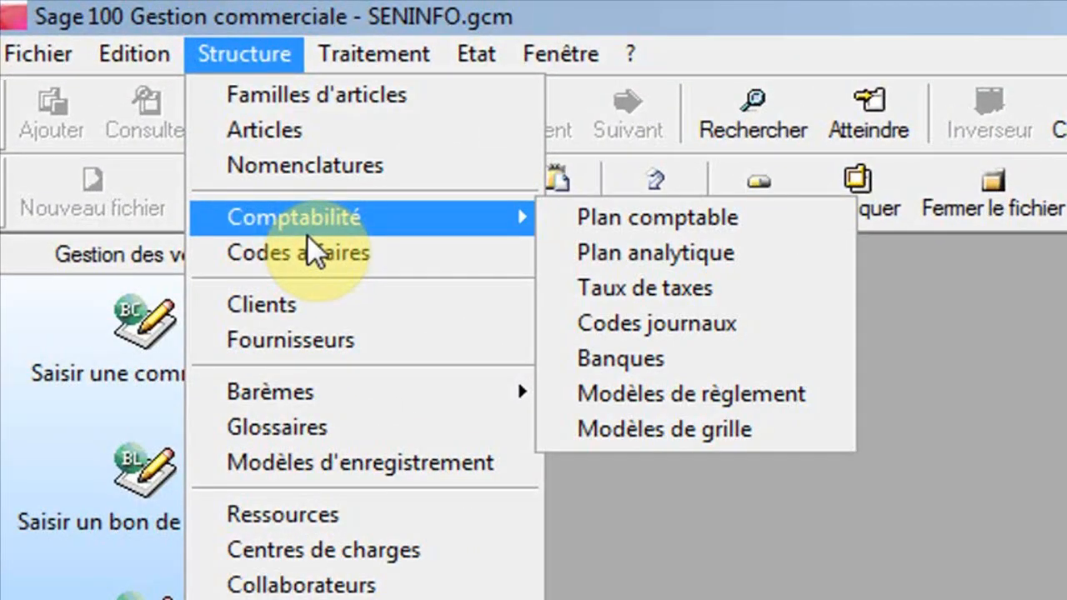
click(306, 131)
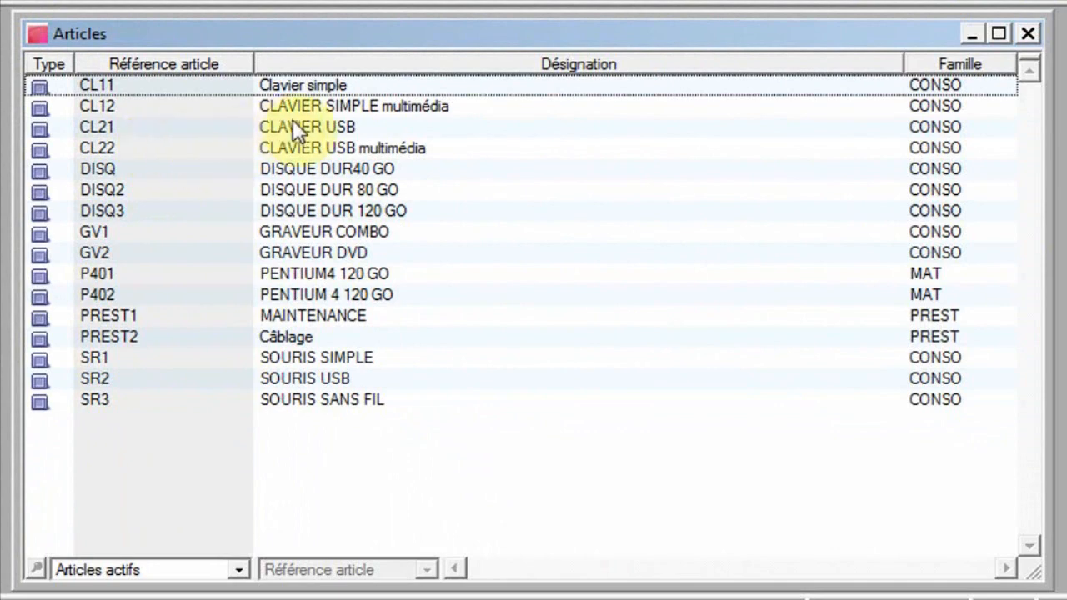
click(319, 126)
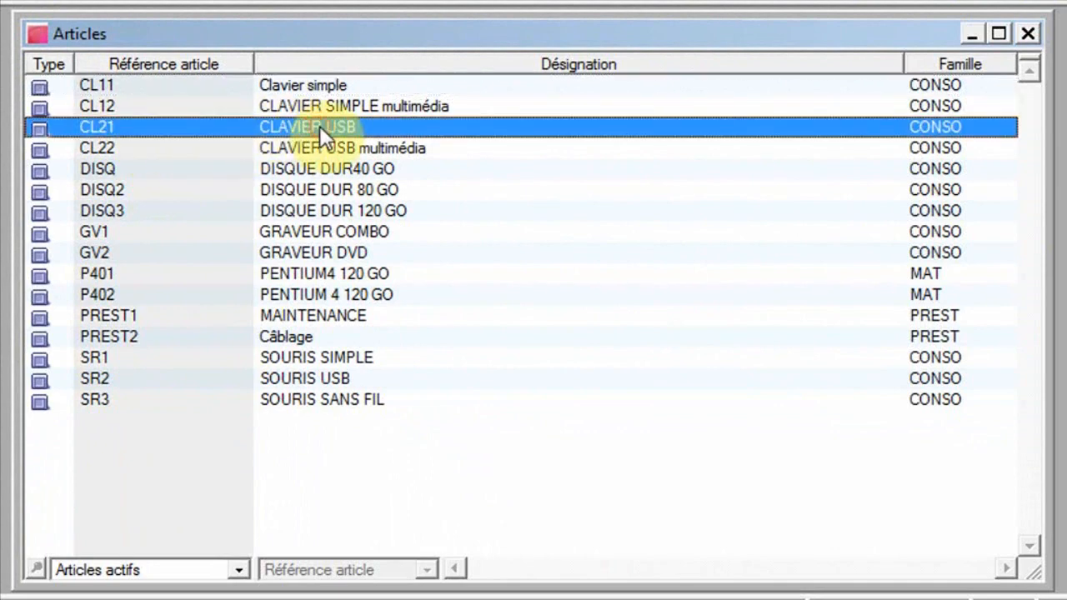
double_click(320, 126)
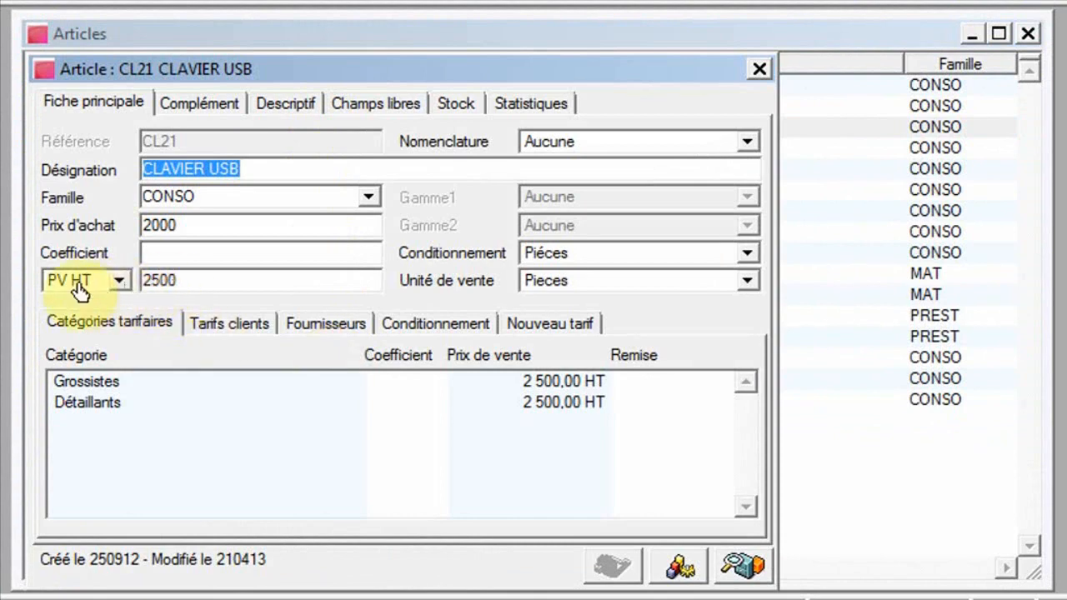
Set the PV HT selling price of CLAVIER USB for the Détaillants category to 3000, then close the article and the article list.
double_click(111, 402)
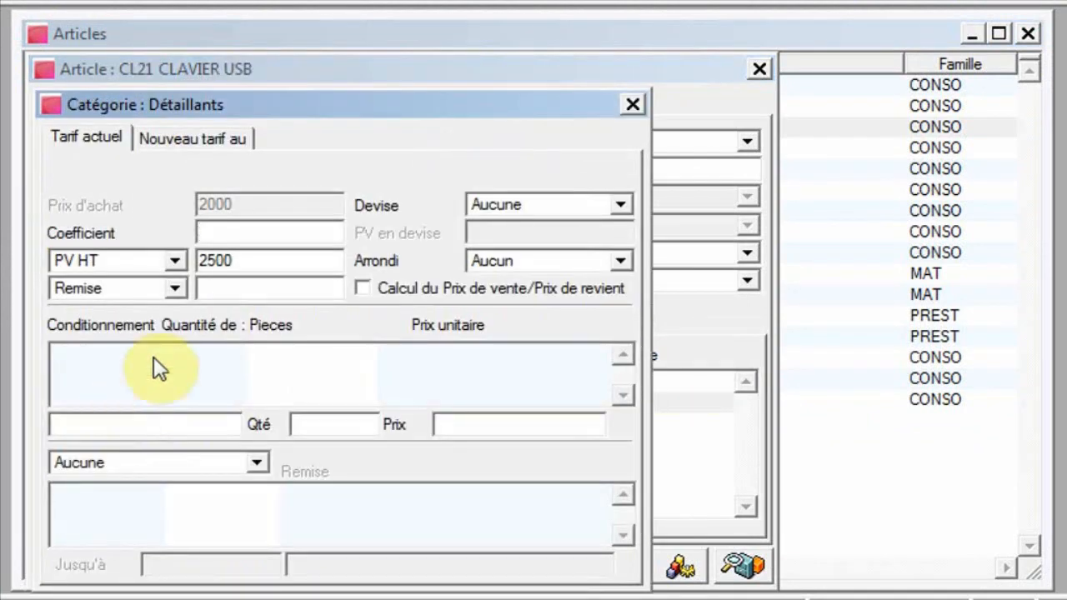
click(251, 265)
key(BackSpace)
key(BackSpace)
key(BackSpace)
key(BackSpace)
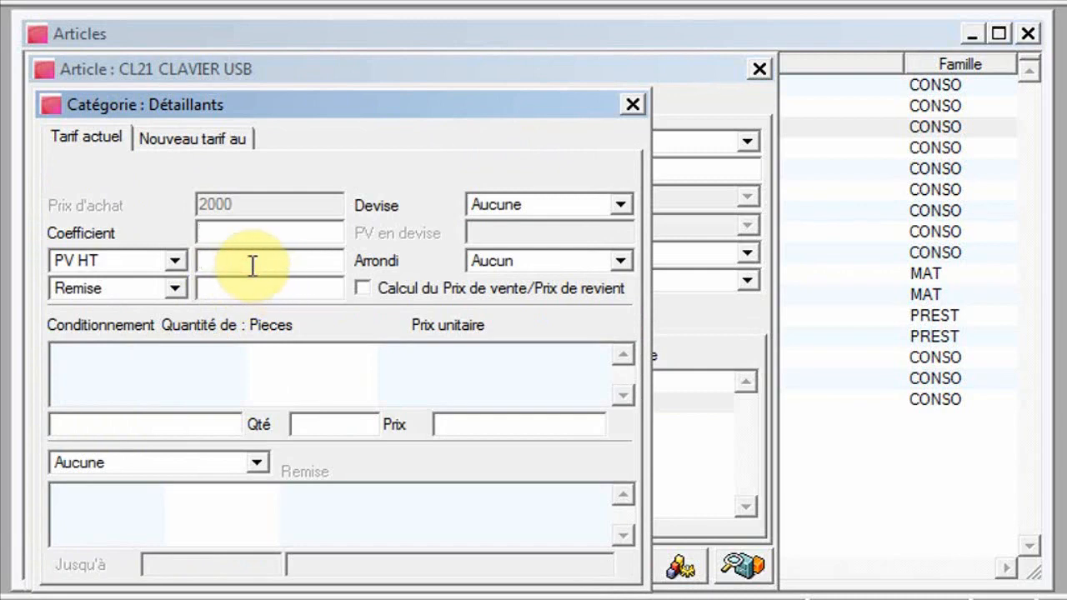
text(30)
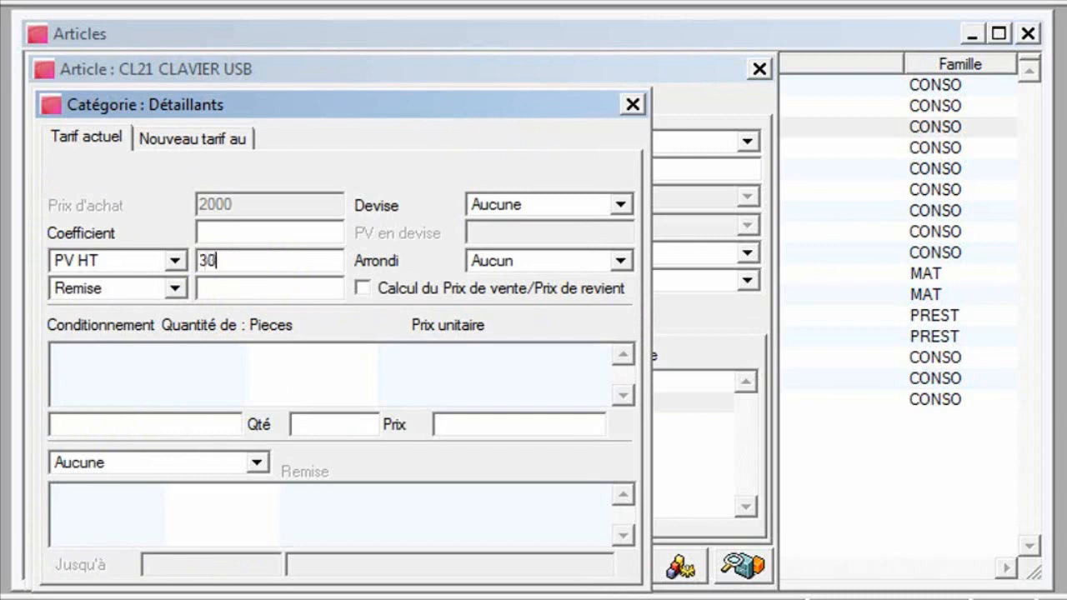
text(00)
click(635, 107)
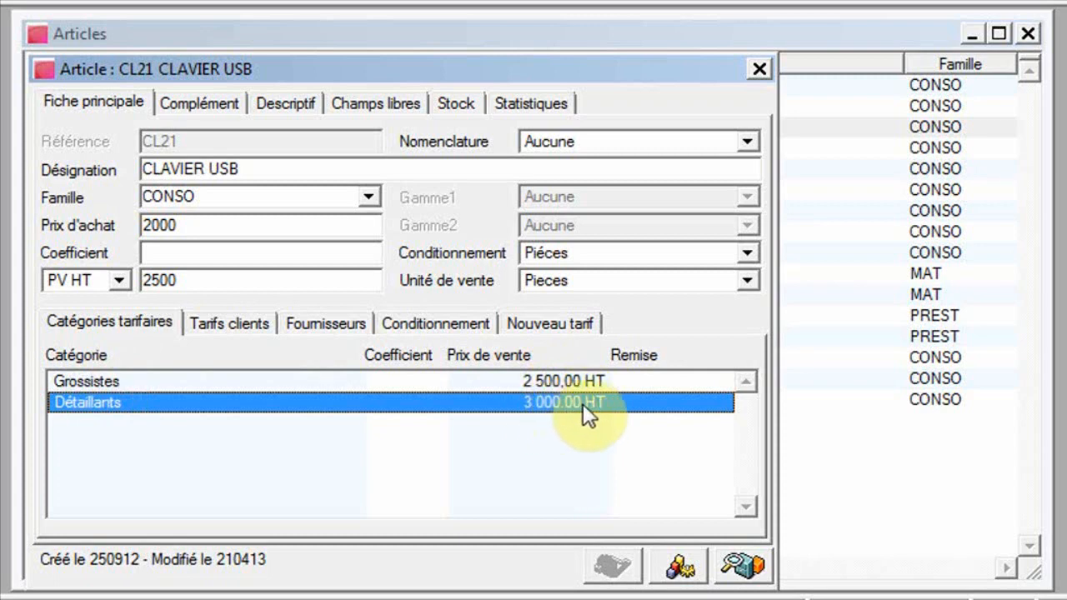
click(758, 65)
click(1028, 33)
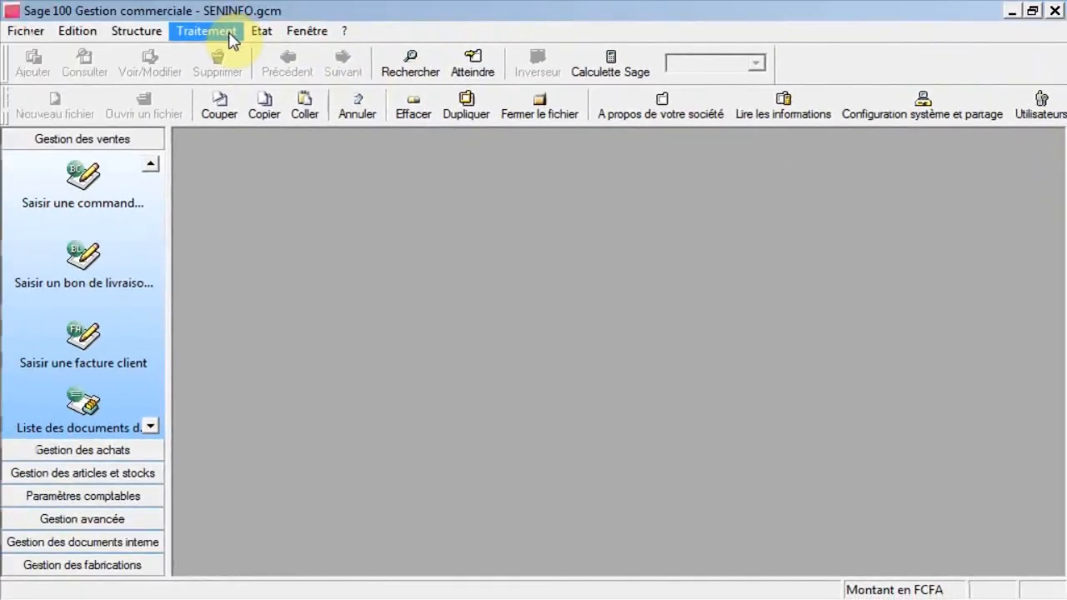
Assign the Grossistes price category to the client DAK'COM and close its record.
click(137, 31)
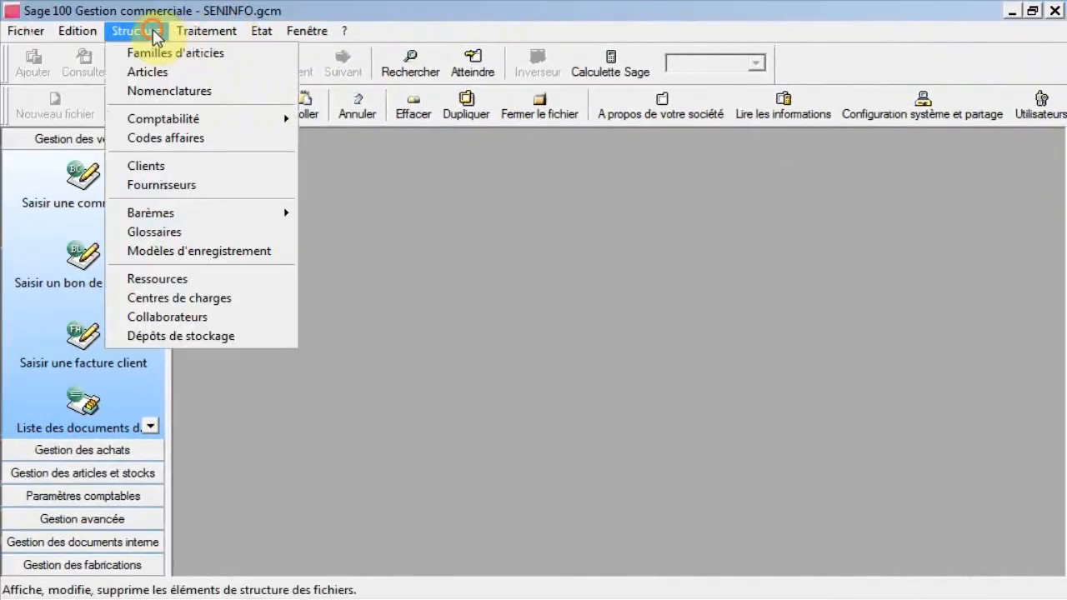
click(174, 168)
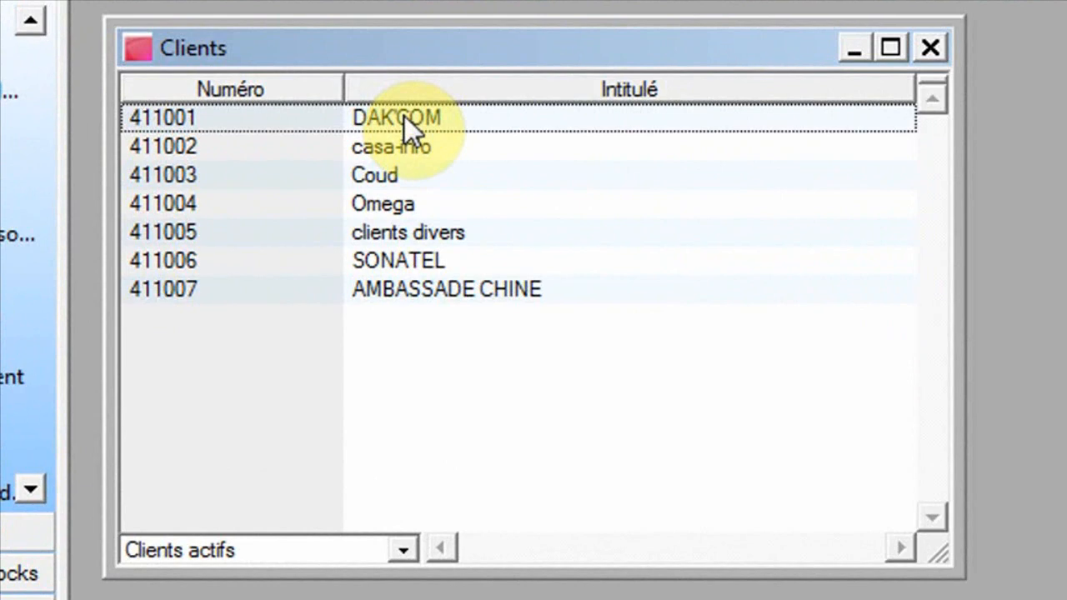
double_click(404, 116)
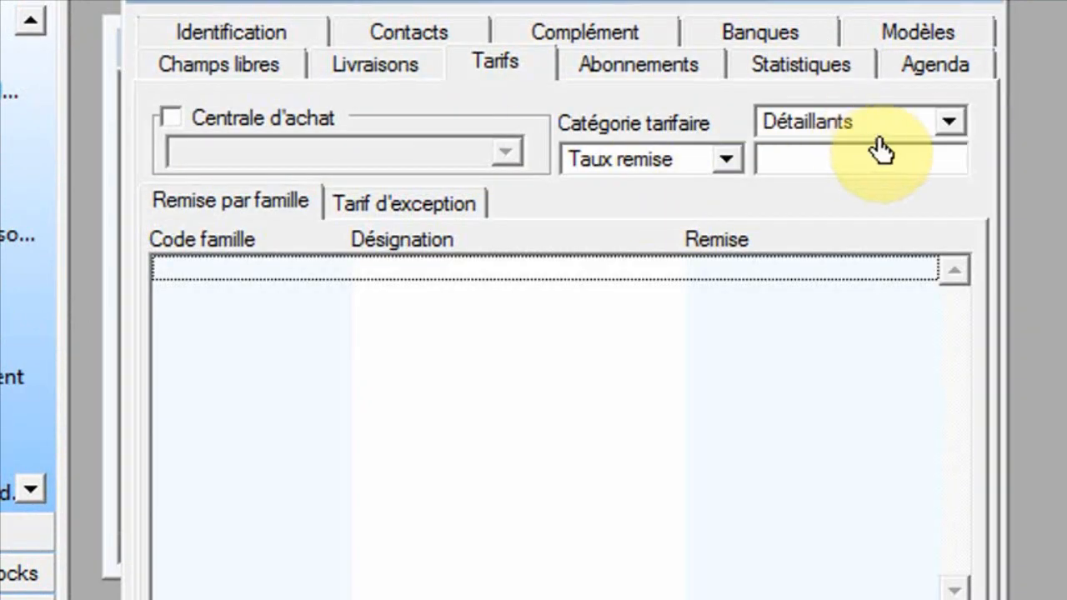
click(948, 121)
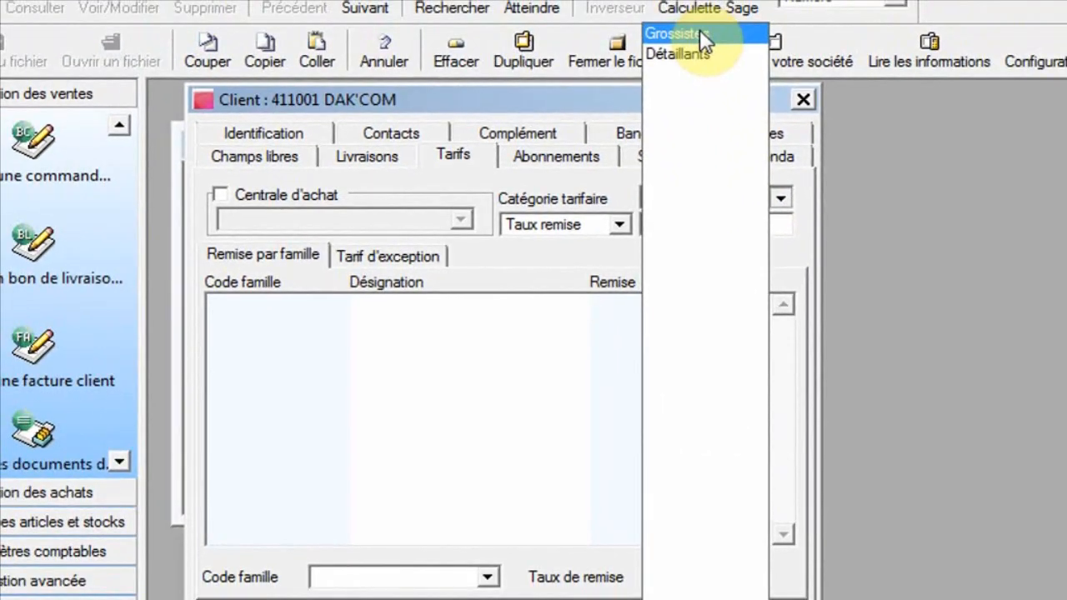
click(698, 32)
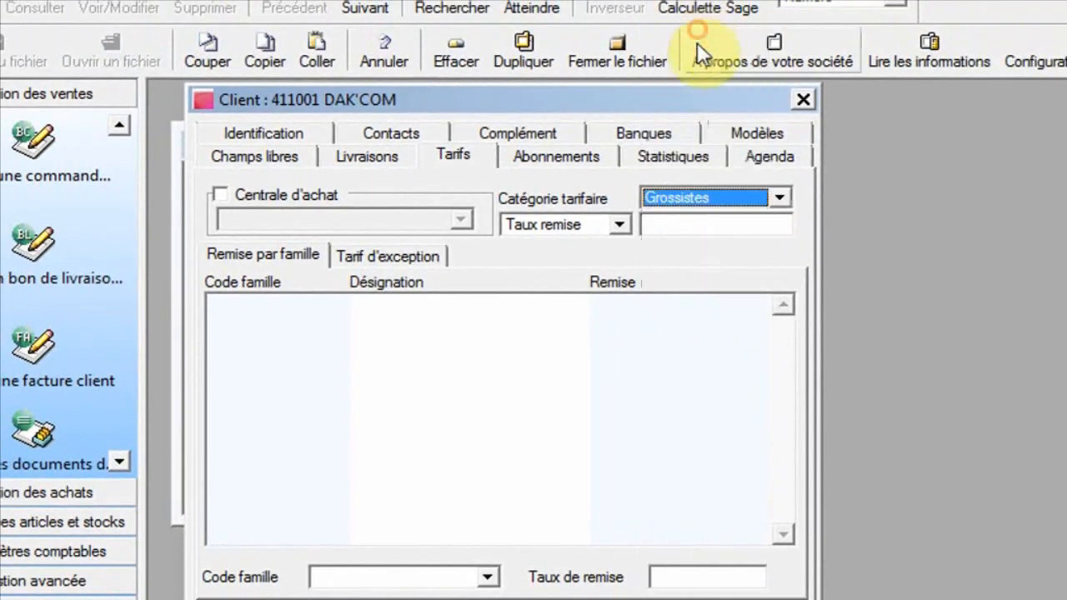
click(803, 100)
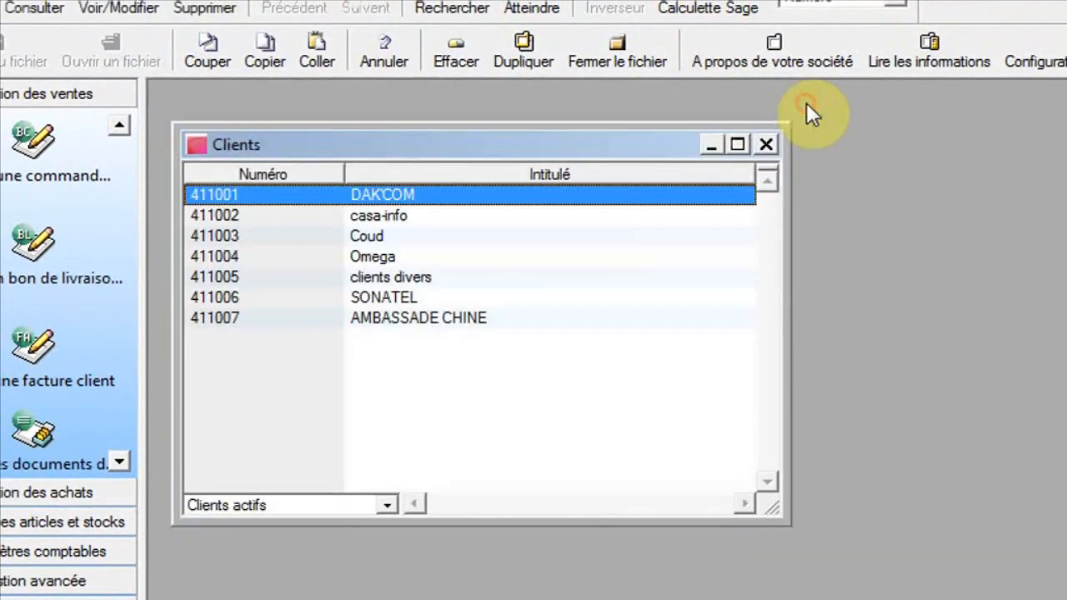
Assign the Détaillants price category to the client casa-info, then close its record and the client list.
double_click(394, 218)
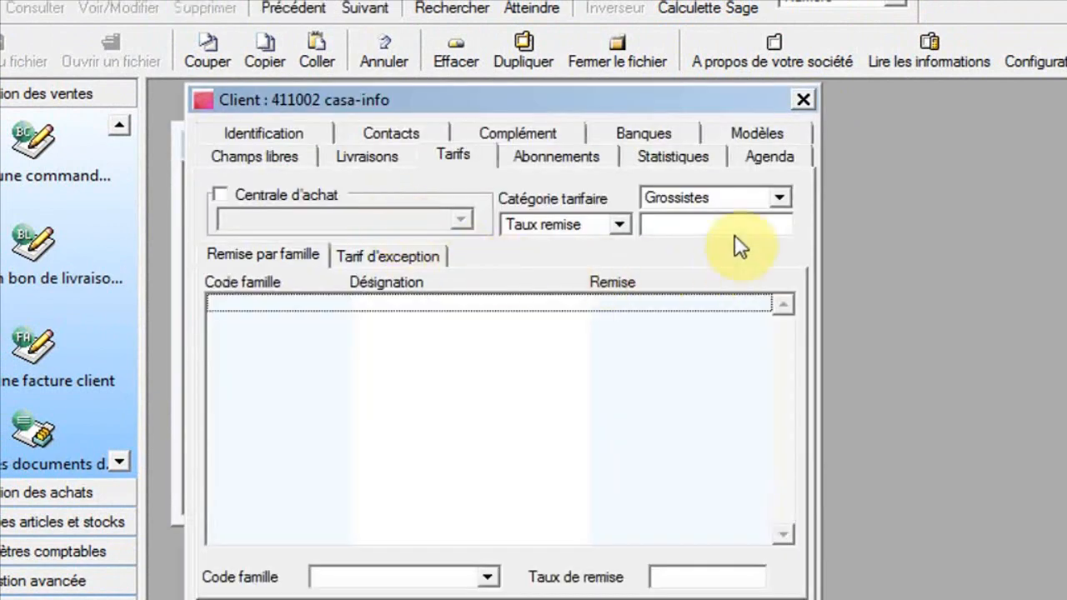
click(780, 200)
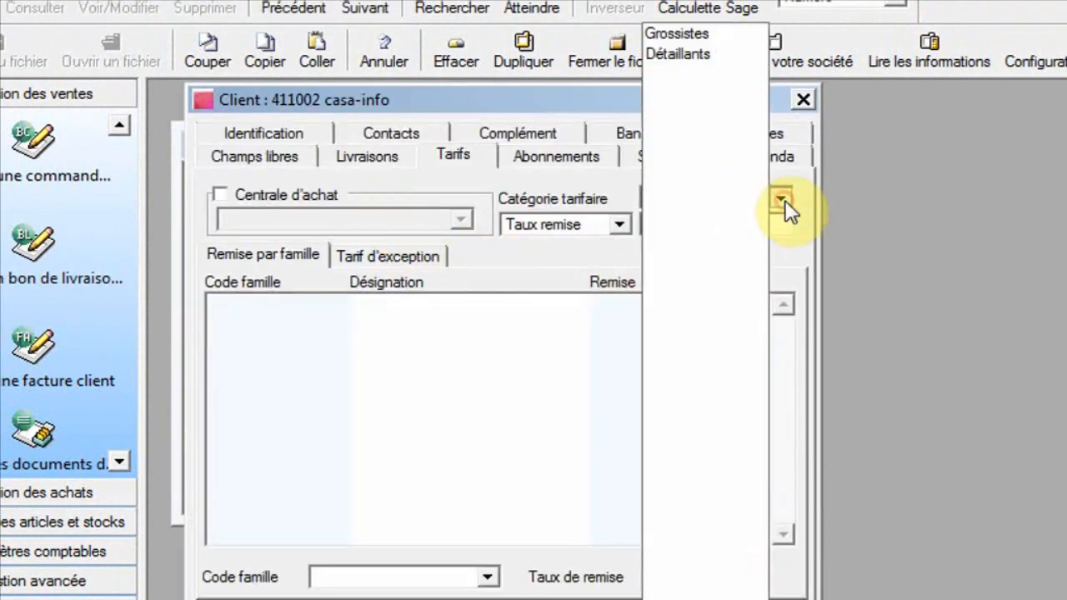
click(725, 55)
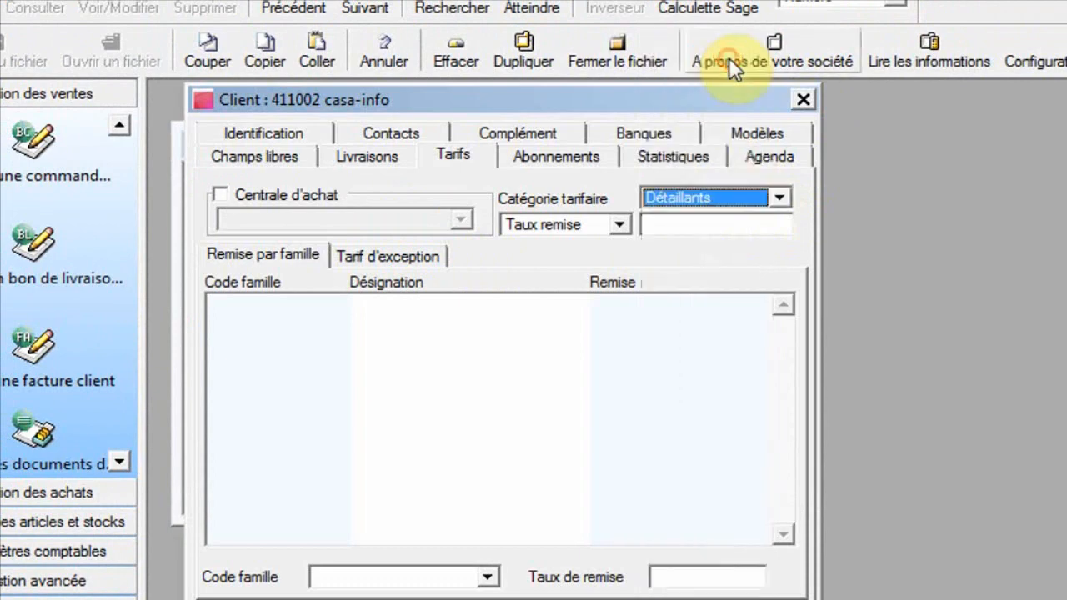
click(804, 100)
click(767, 145)
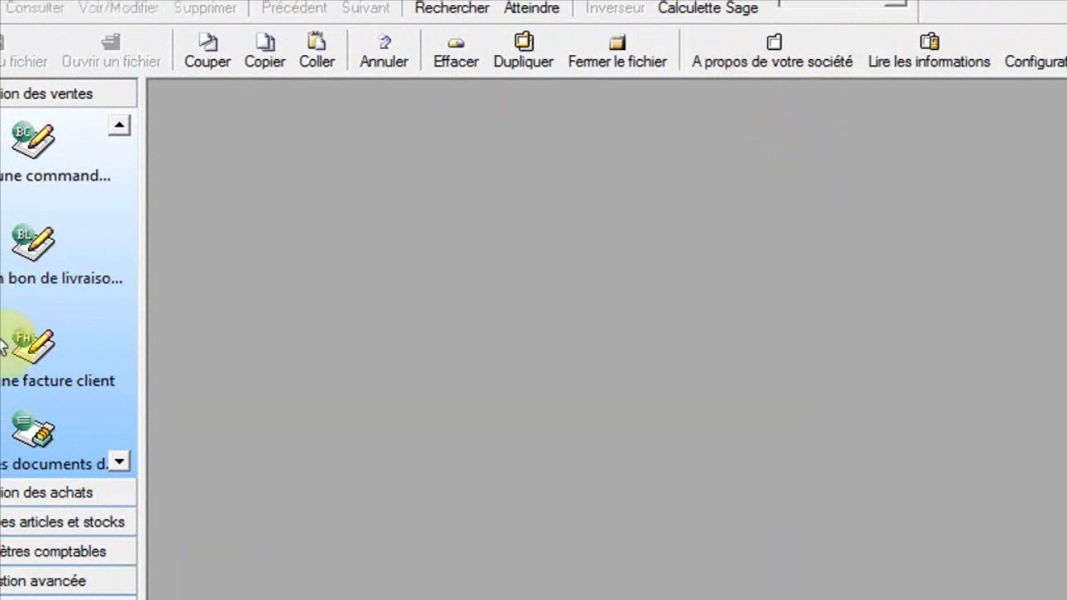
Create a new customer invoice in a maximized window with DAK'COM as the client and validate its header.
click(27, 343)
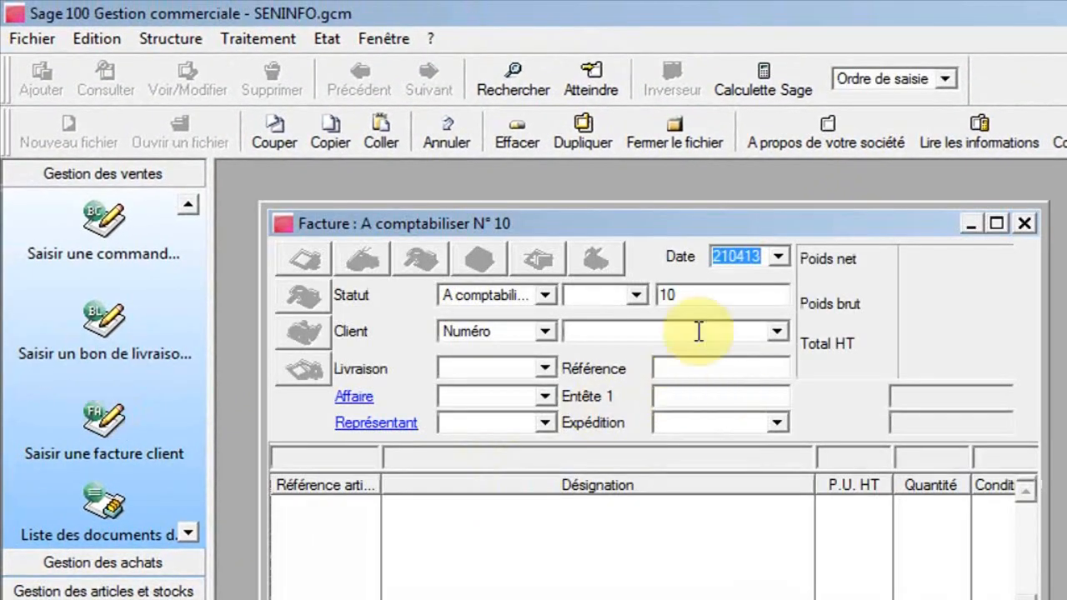
click(997, 224)
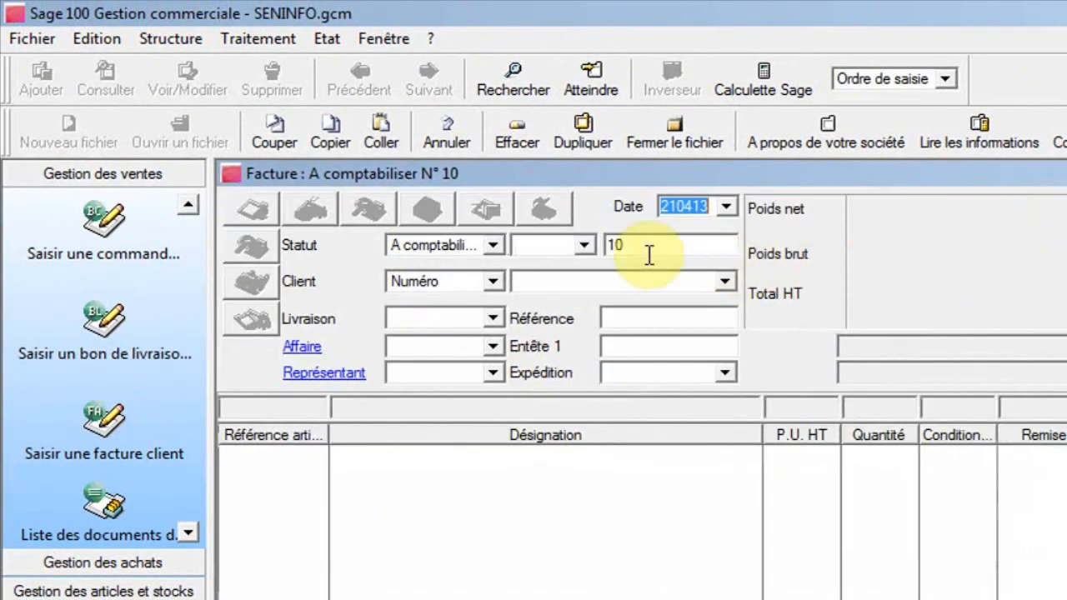
click(563, 284)
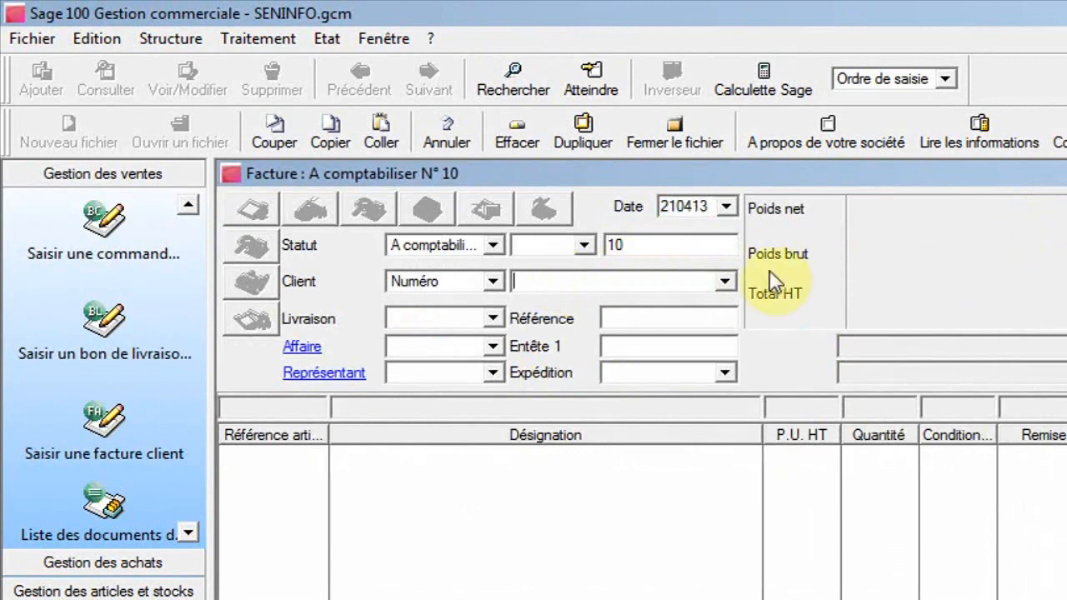
click(726, 281)
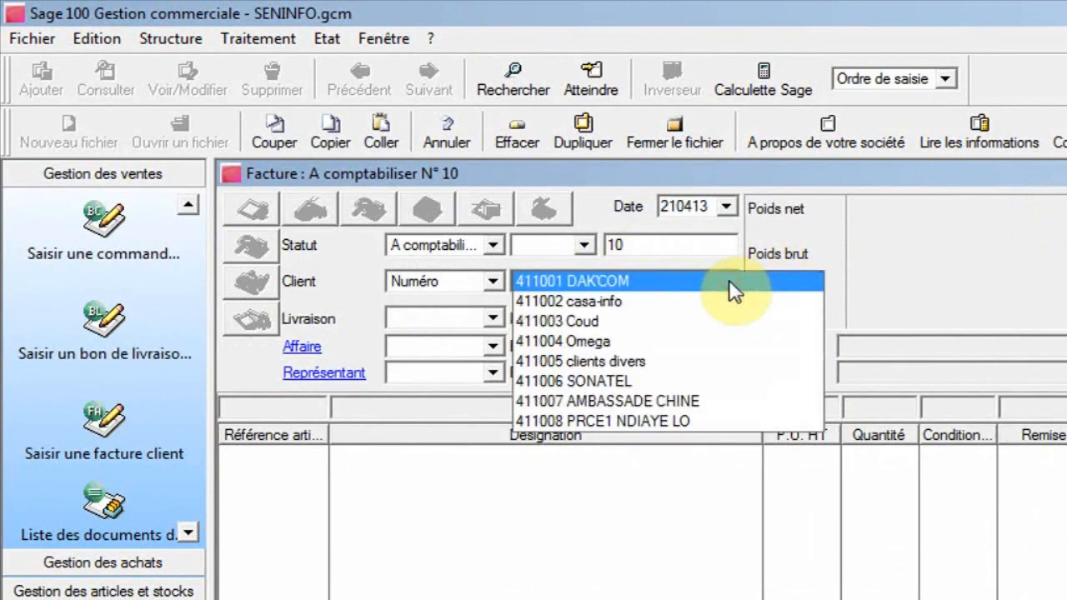
click(729, 287)
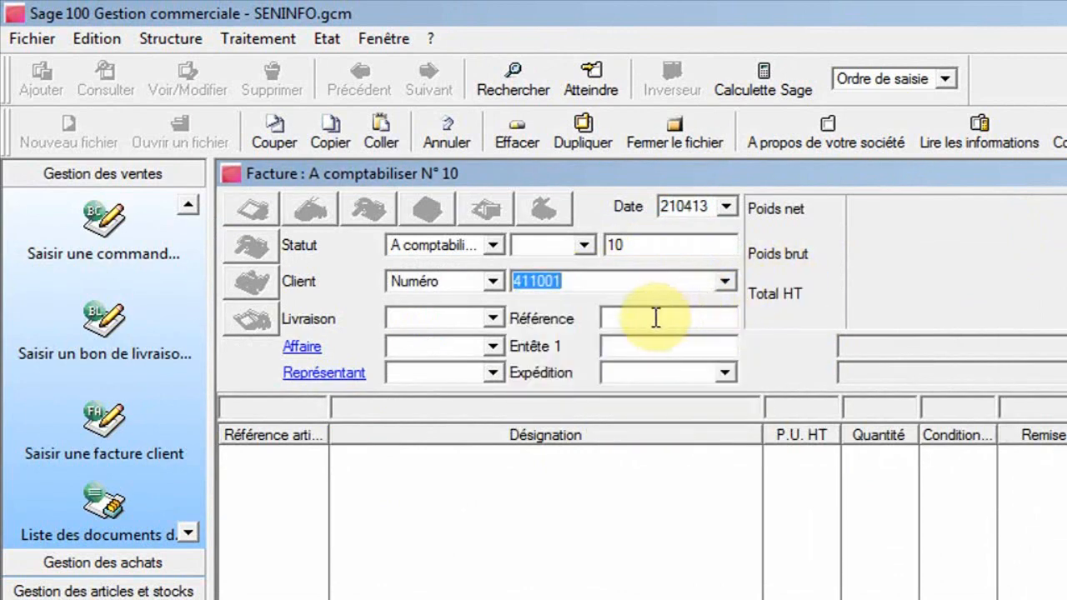
key(Return)
Pick the article CL21 CLAVIER USB for the DAK'COM invoice line, go to its quantity, then close the invoice.
text(C)
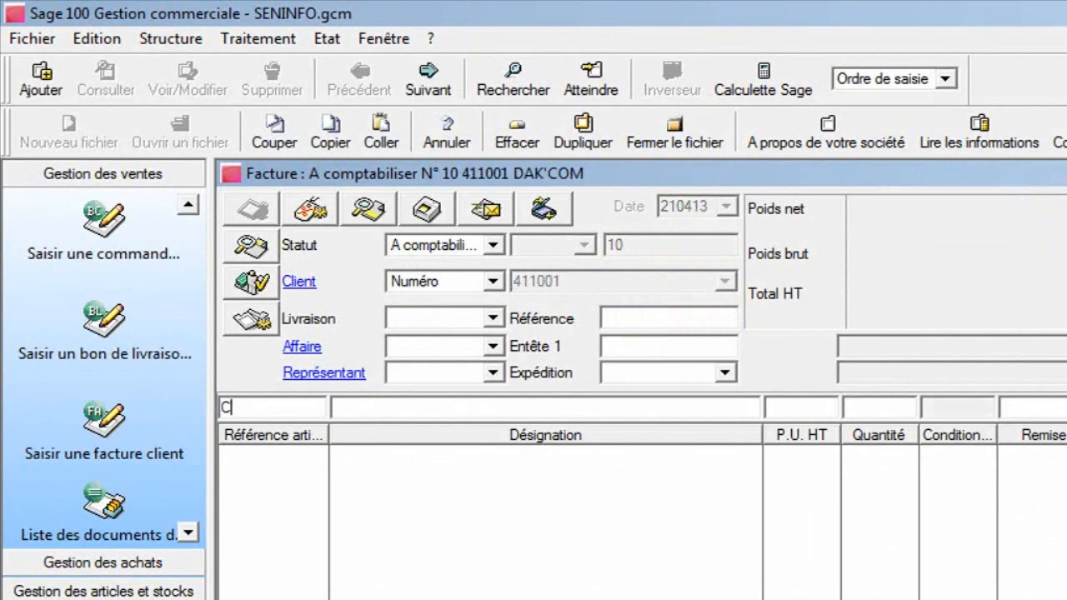
key(Tab)
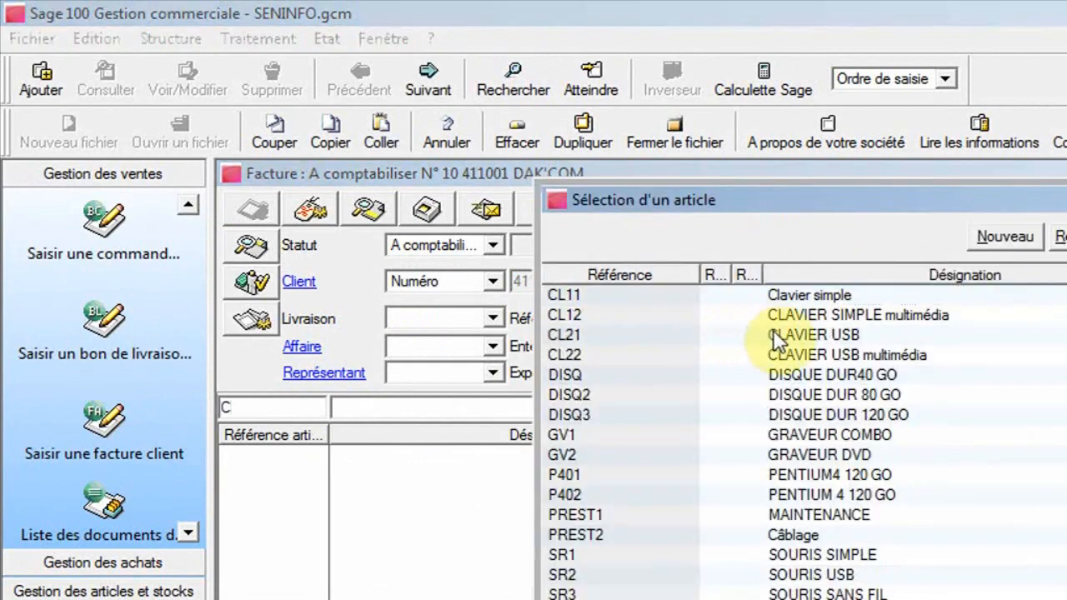
double_click(775, 334)
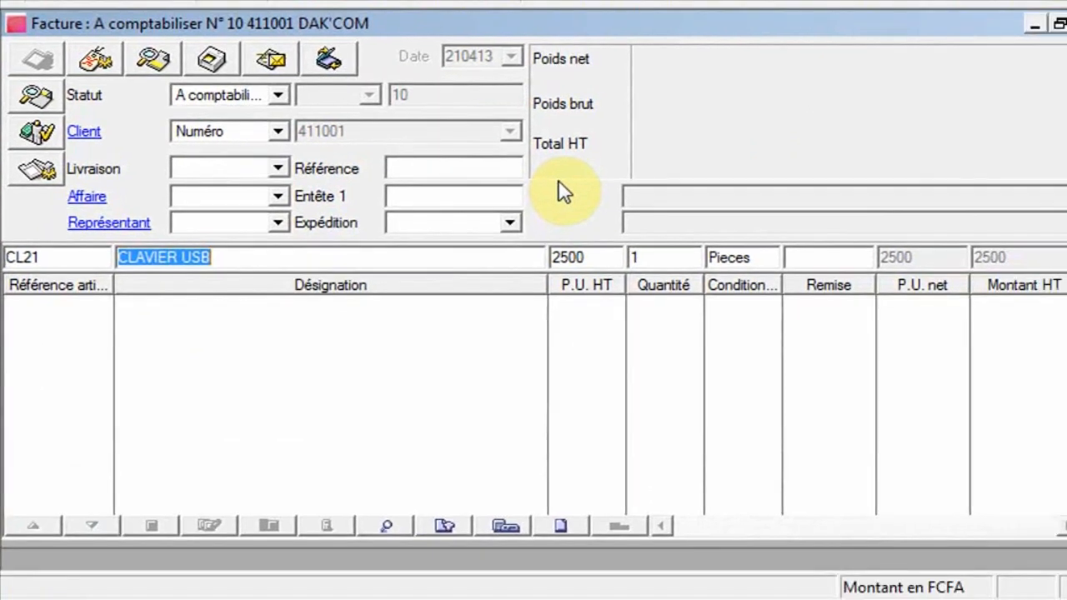
key(Tab)
key(Tab)
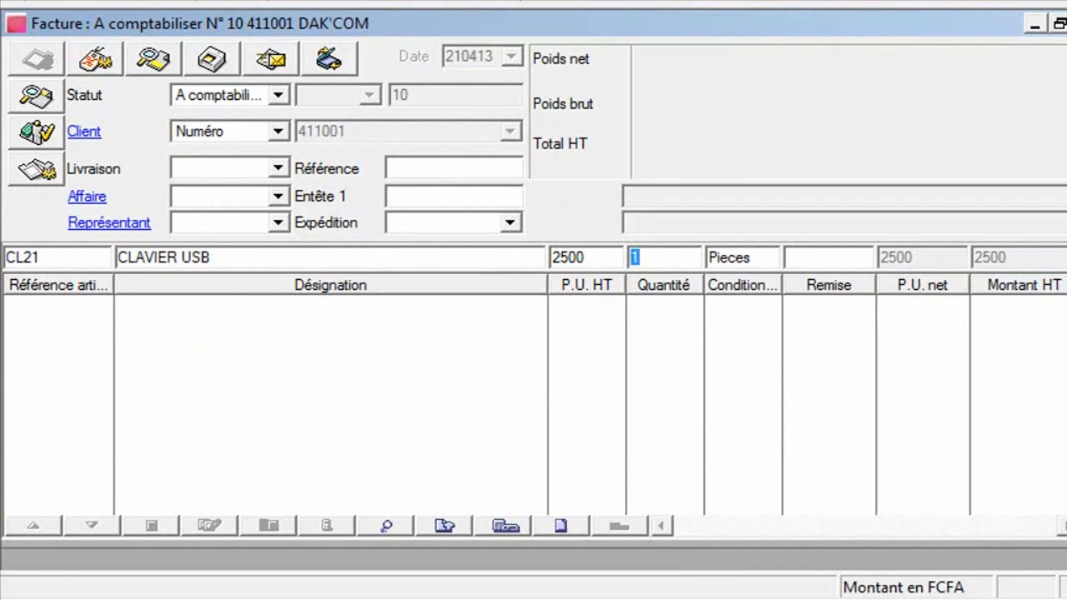
click(1066, 23)
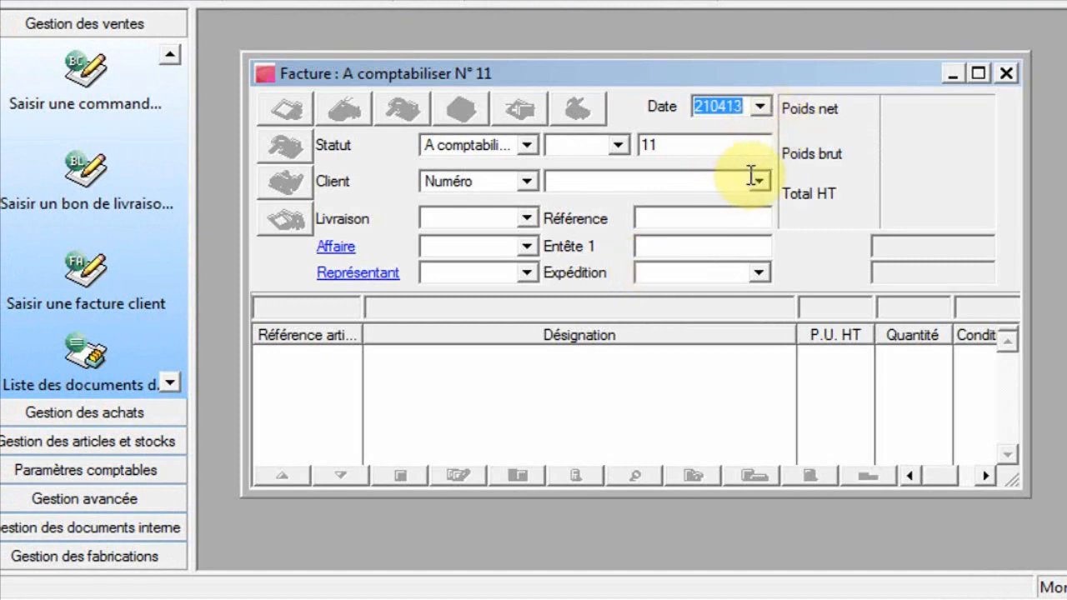
Create a new customer invoice with casa-info as the client, validate its header and maximize its window.
click(756, 182)
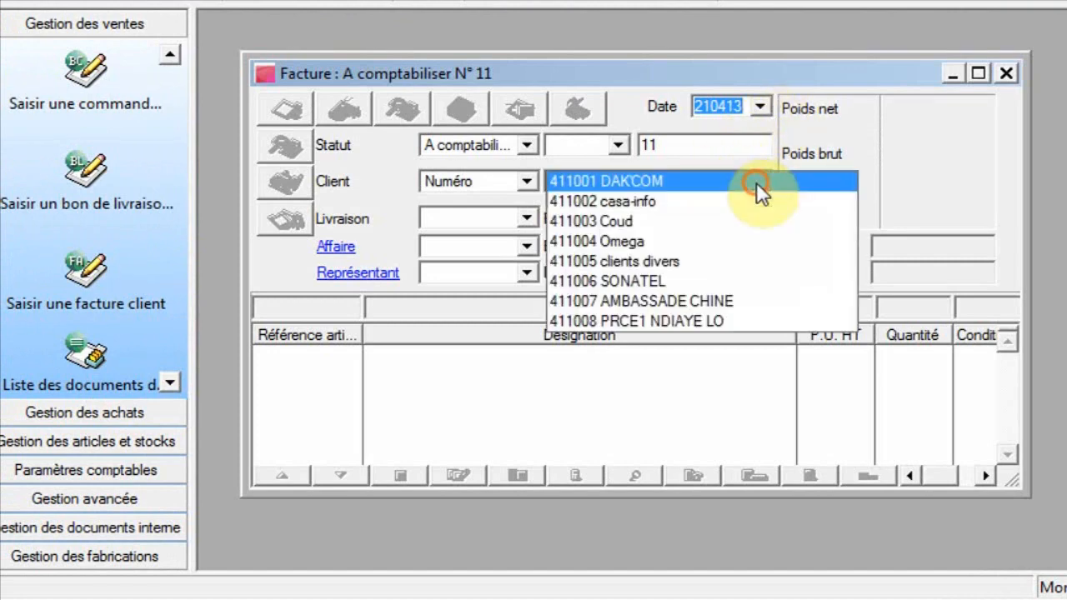
click(739, 207)
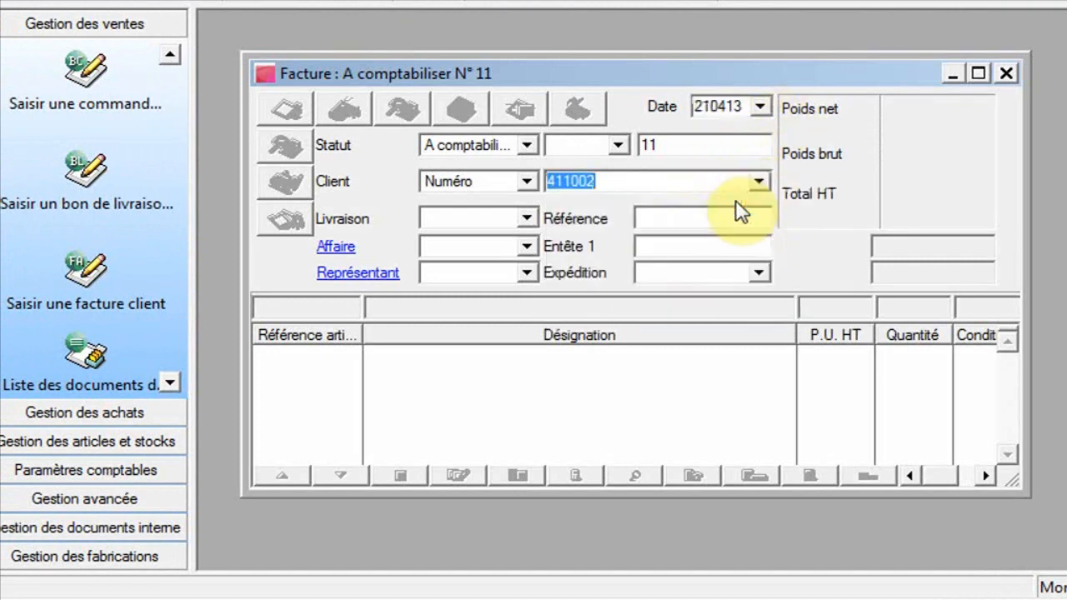
click(982, 71)
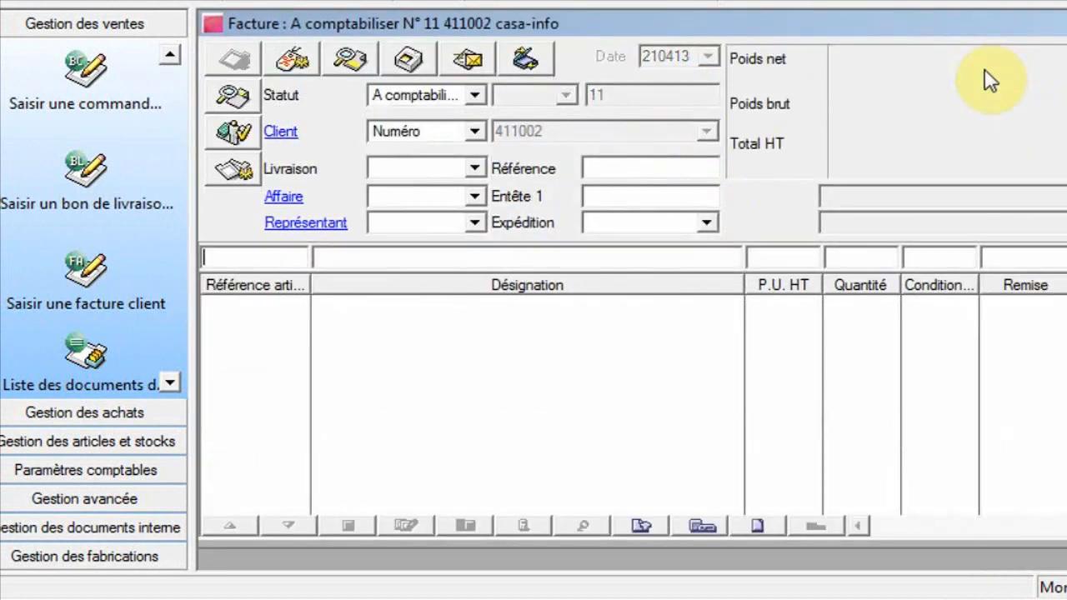
Pick the article CL21 CLAVIER USB for the casa-info invoice line, check its P.U. HT, then close the invoice.
text(C)
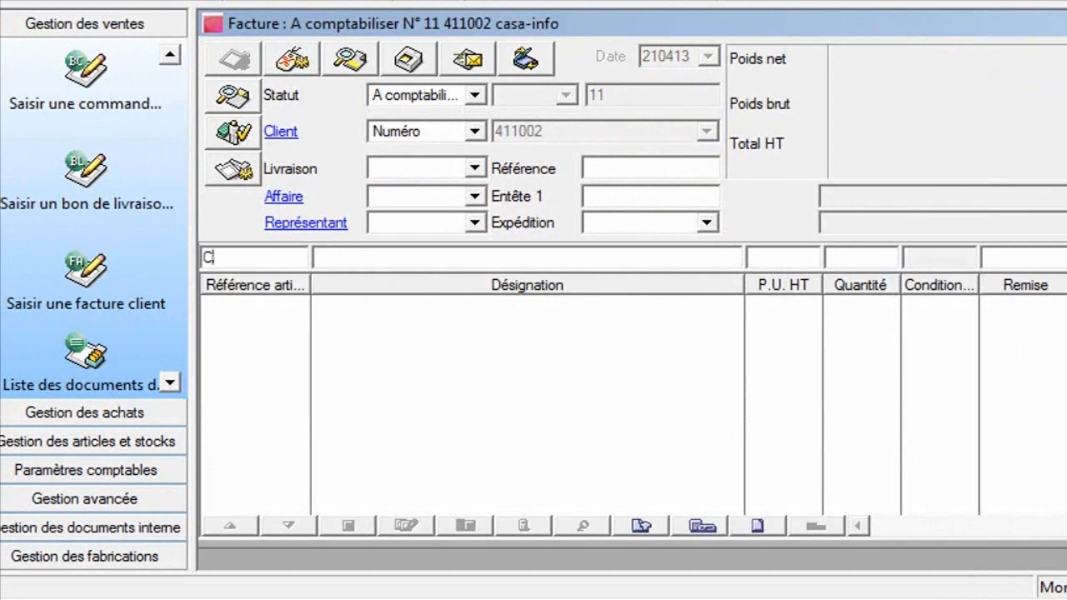
key(Tab)
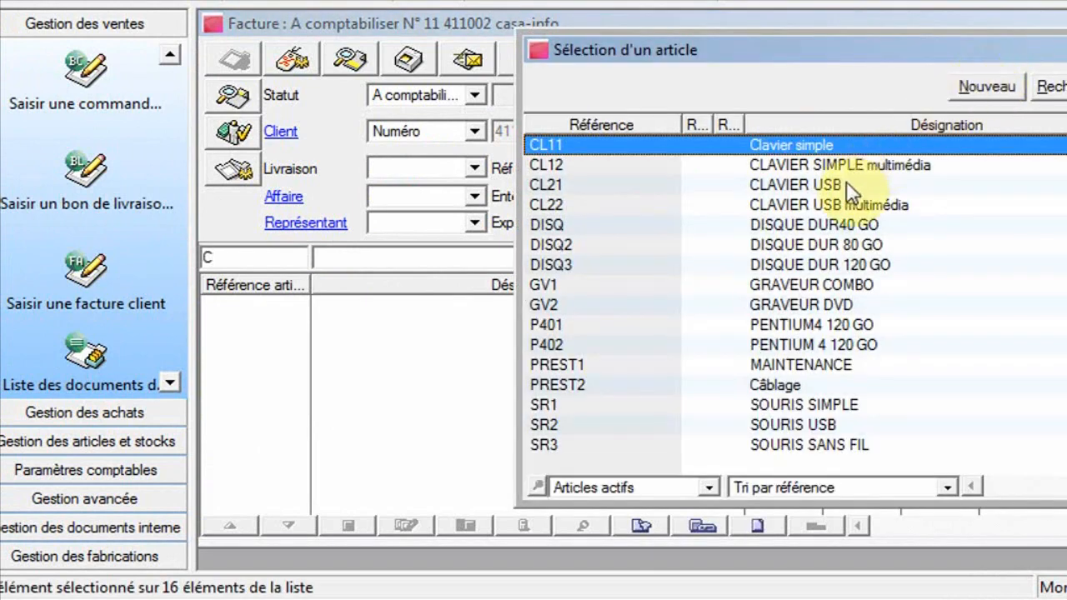
double_click(849, 184)
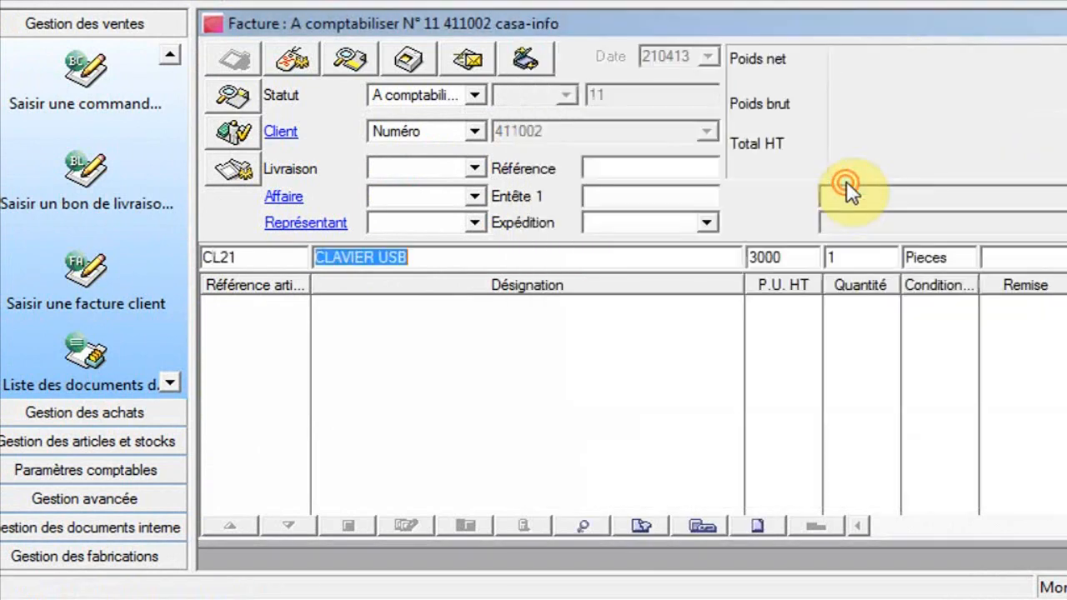
click(796, 258)
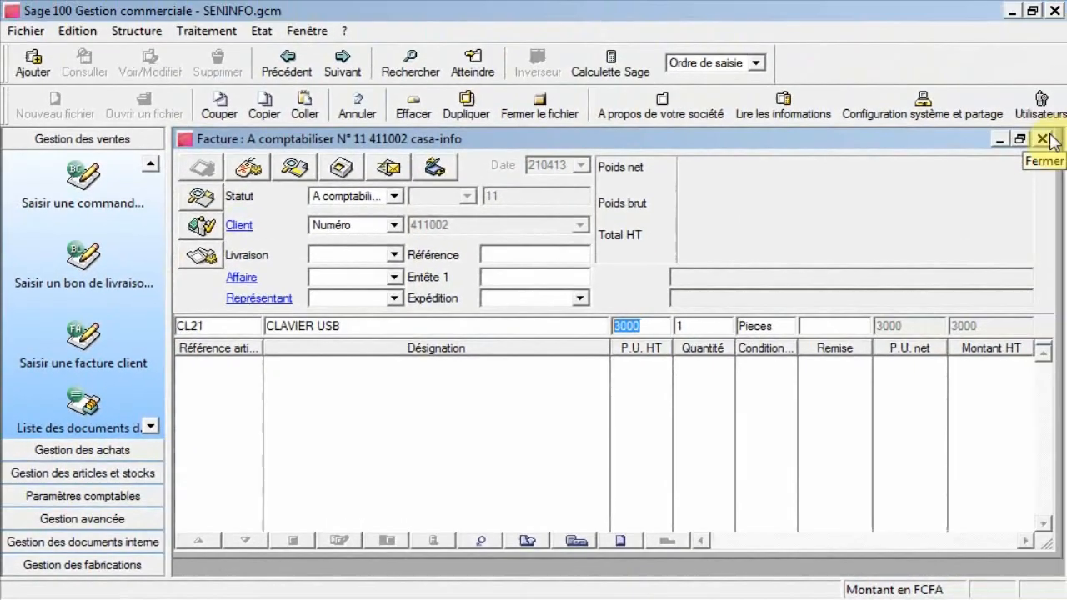
click(1042, 138)
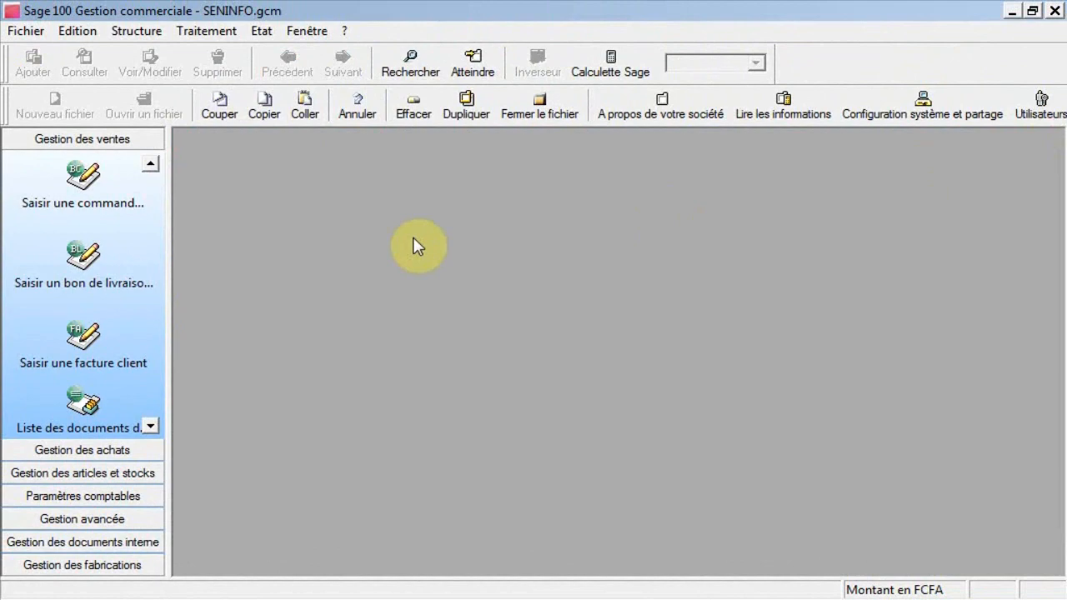
Add a new record to the Soldes et promotions price scales and title it Solde Pacques.
click(135, 30)
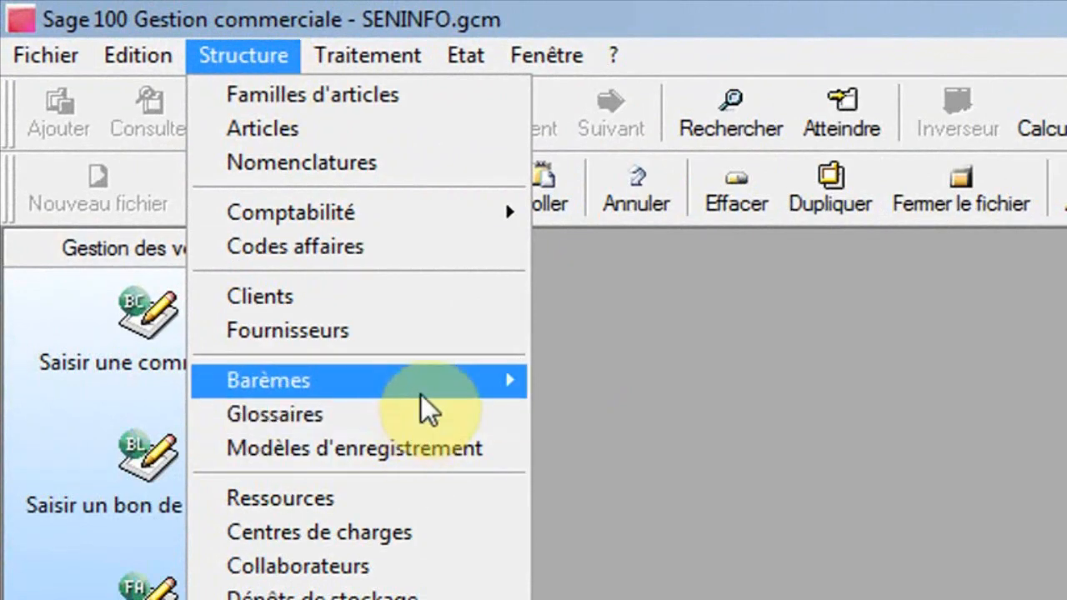
mouse_move(420, 395)
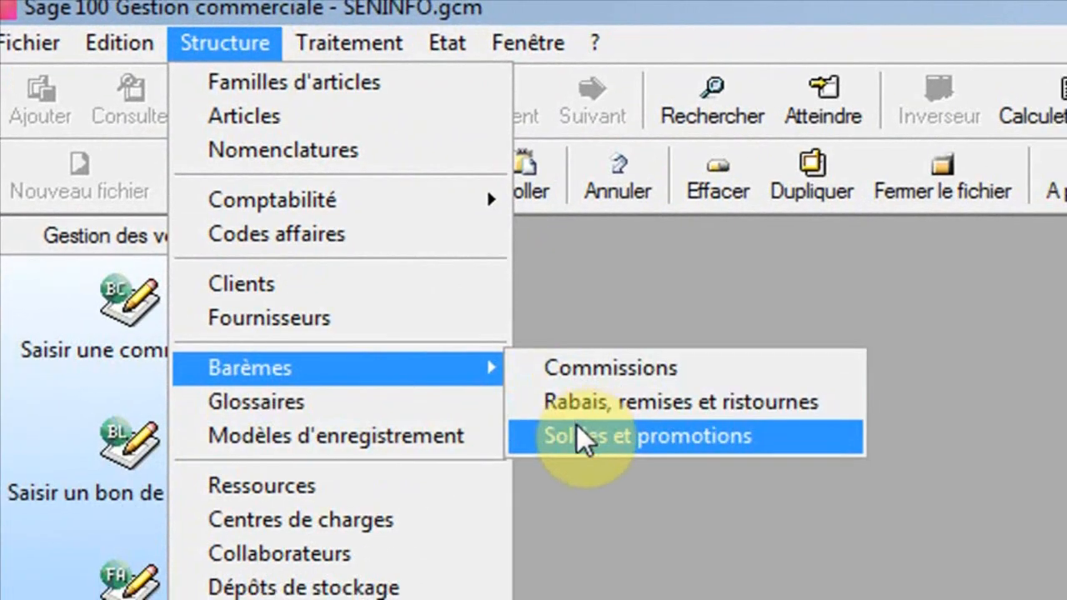
click(600, 445)
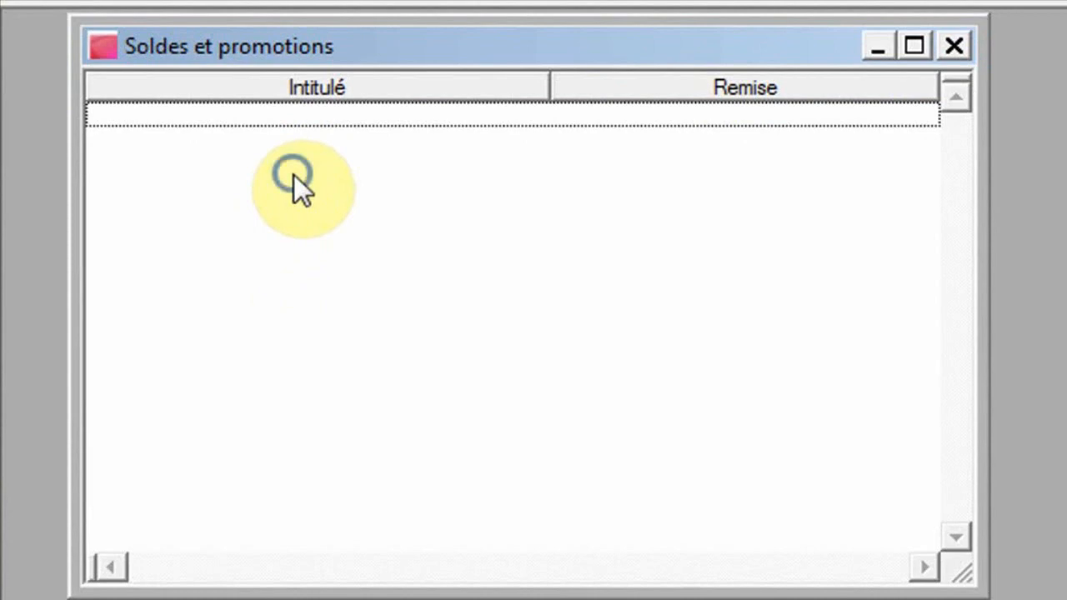
right_click(294, 175)
click(429, 393)
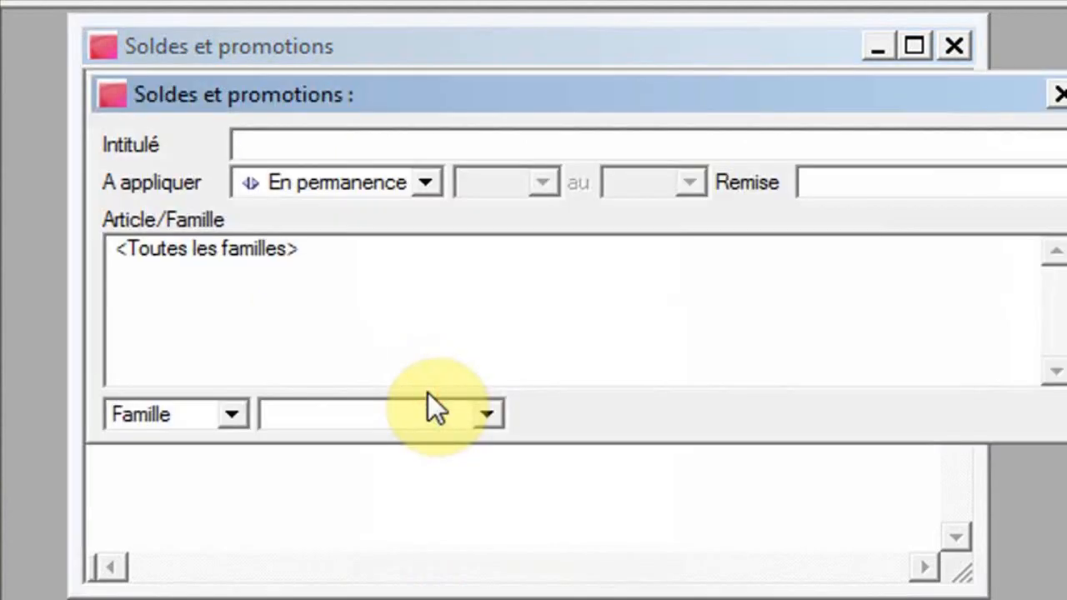
text(Sol)
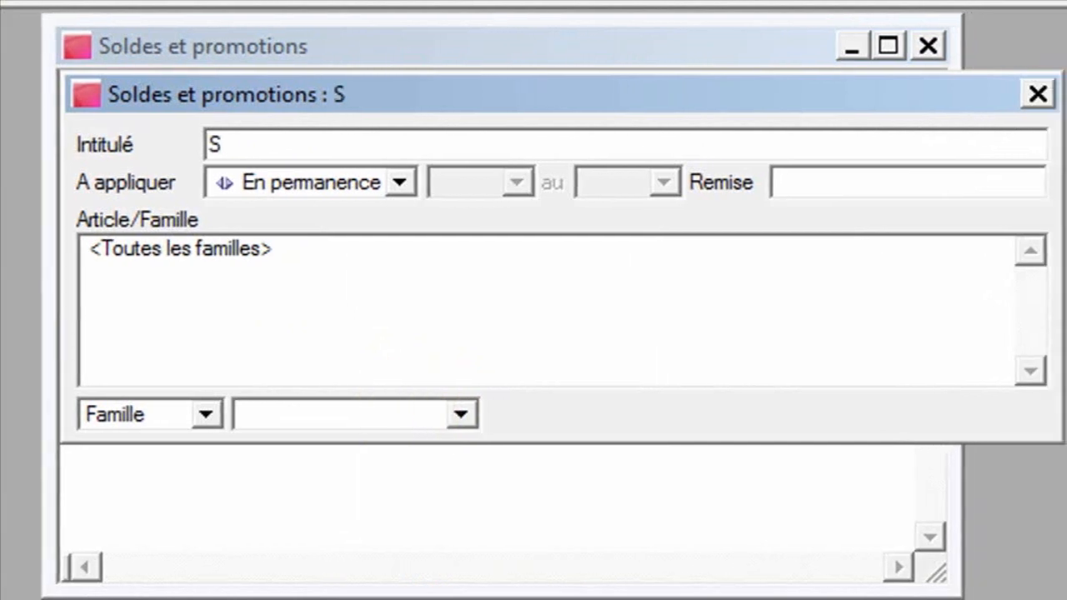
text(de)
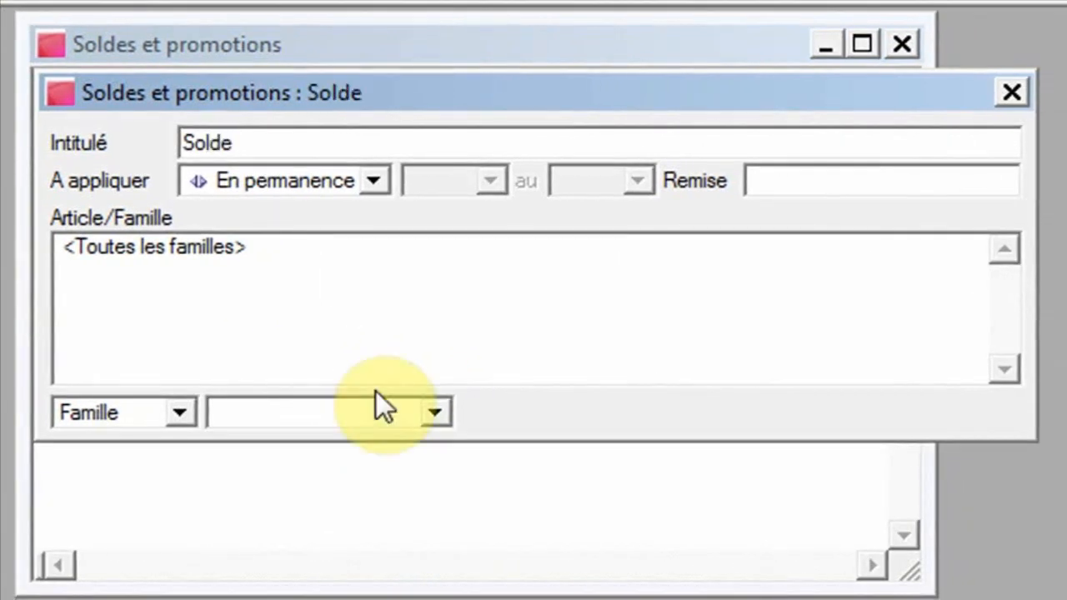
text( Pacques)
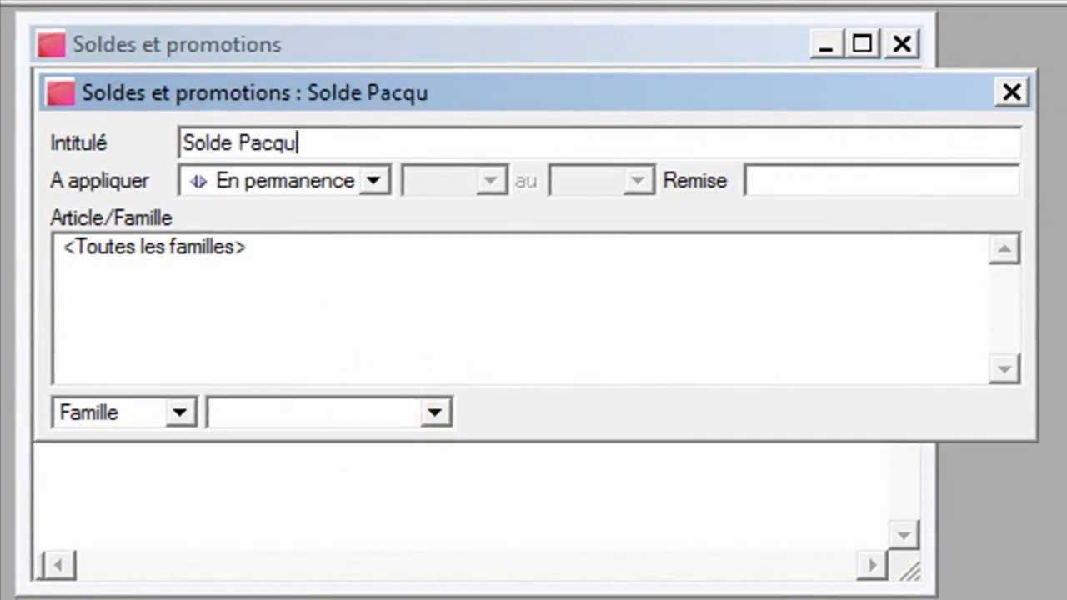
Set the Solde Pacques promotion to apply Pendant the period from 150313 to 150413.
click(375, 180)
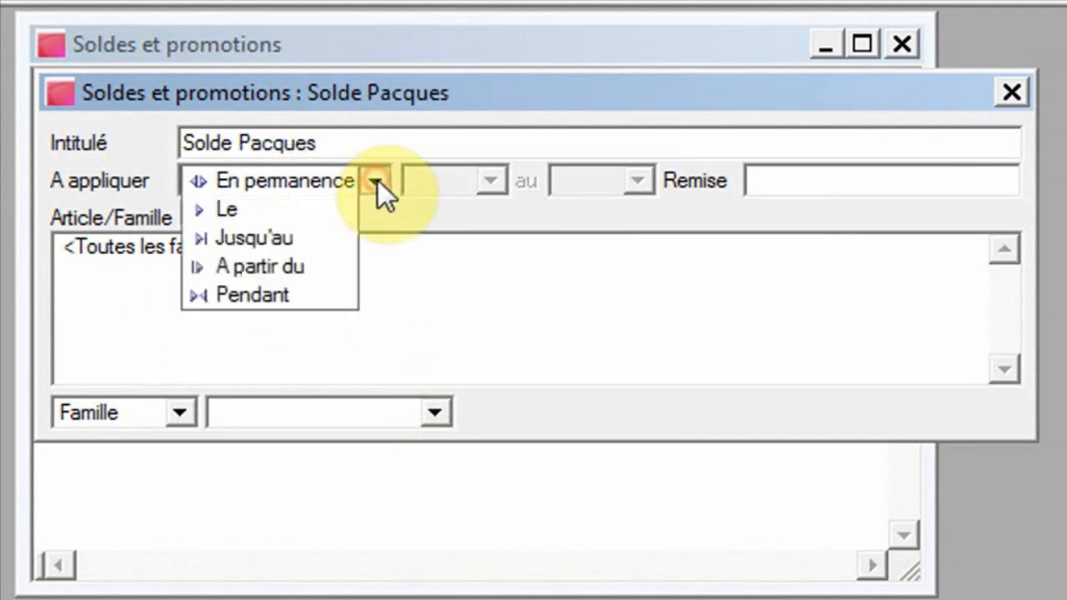
click(305, 289)
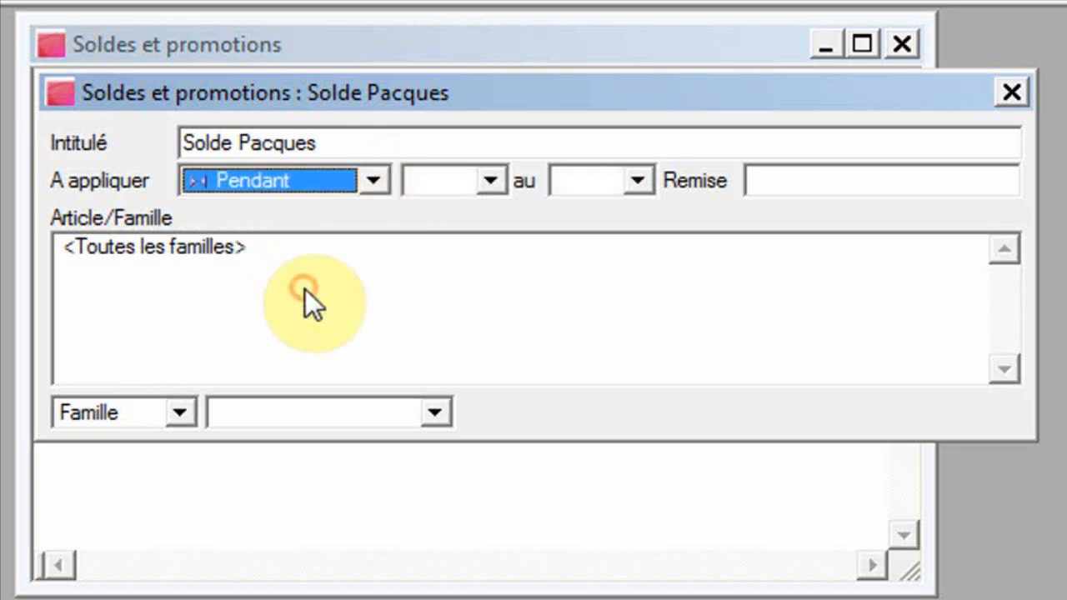
click(491, 181)
click(537, 222)
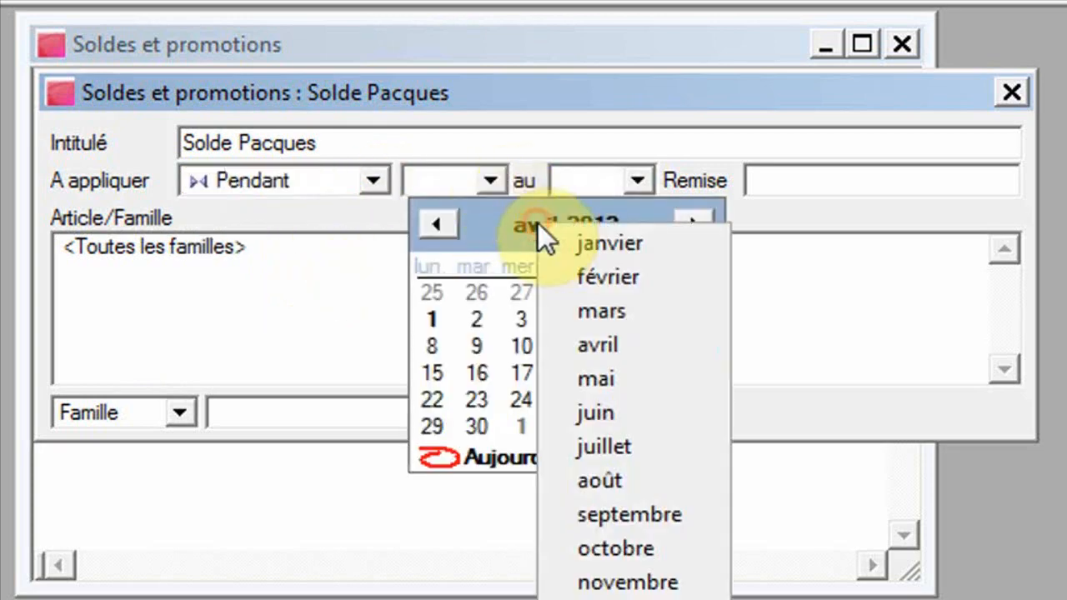
click(598, 304)
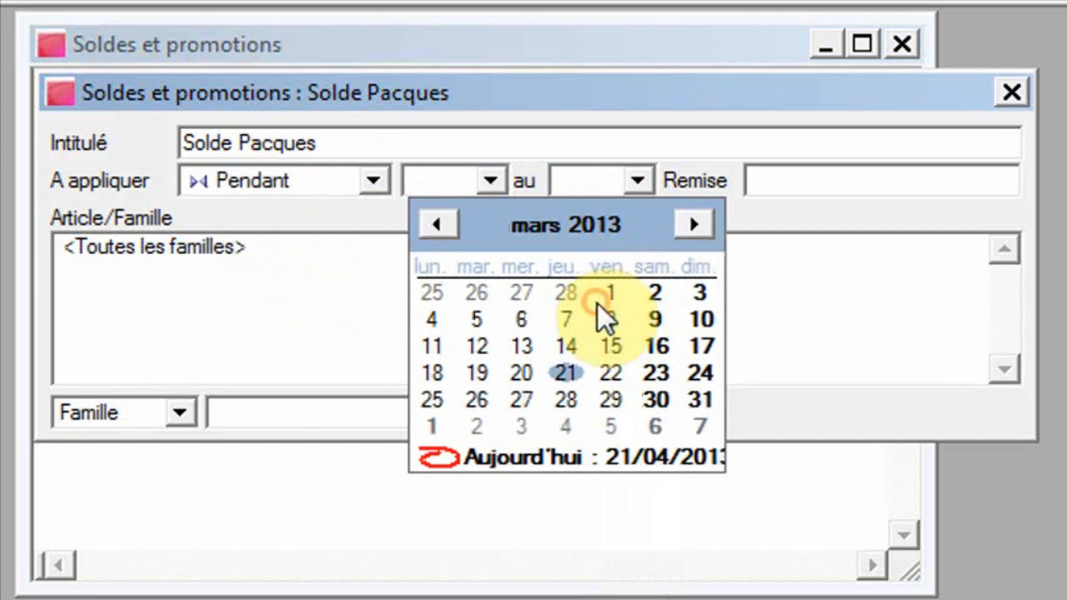
click(613, 344)
click(638, 180)
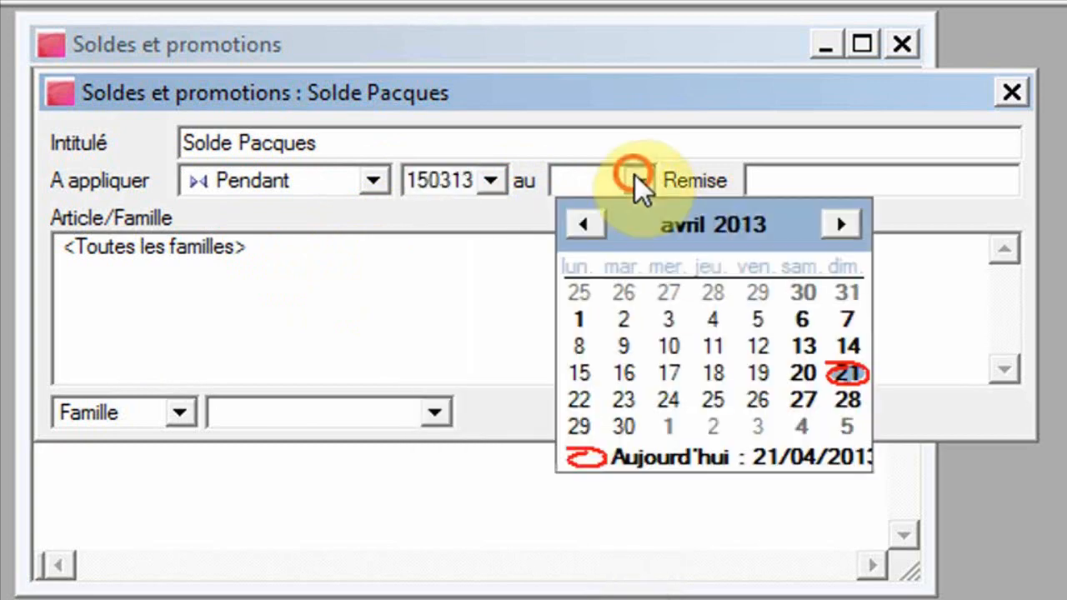
click(679, 221)
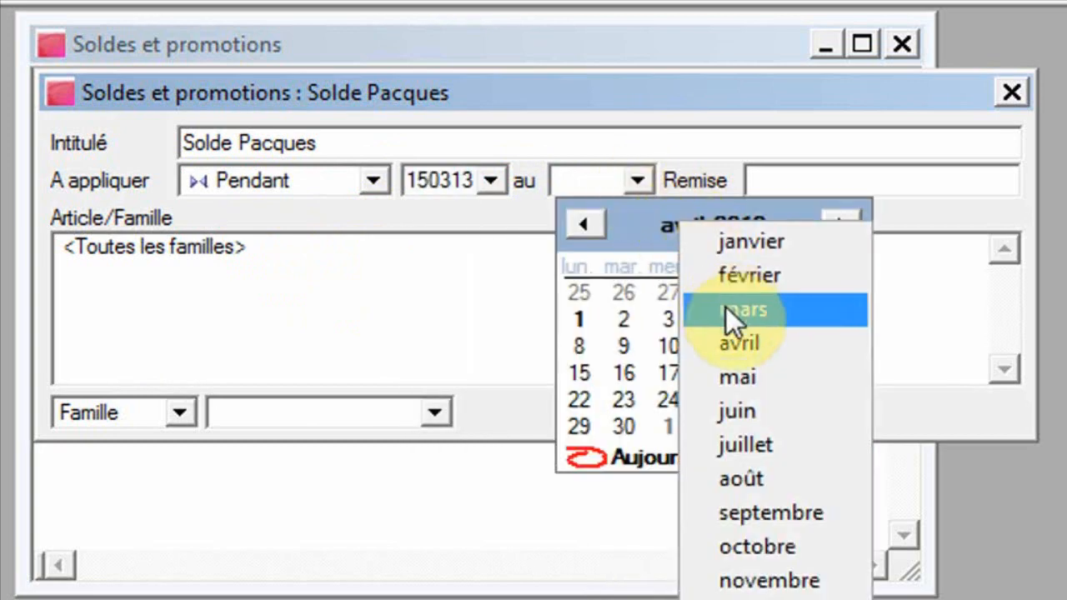
click(731, 337)
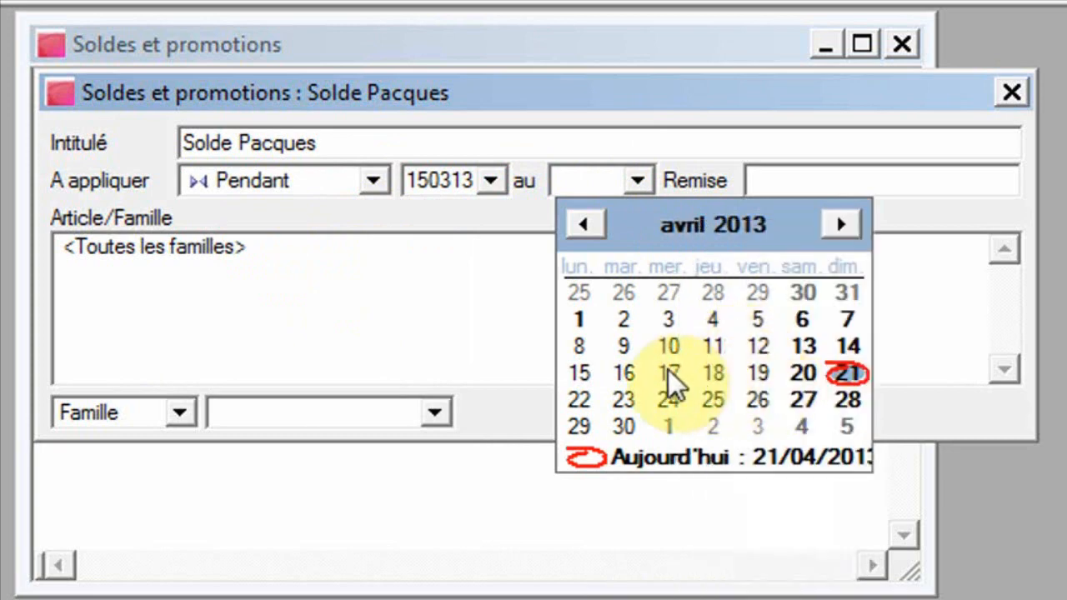
click(582, 369)
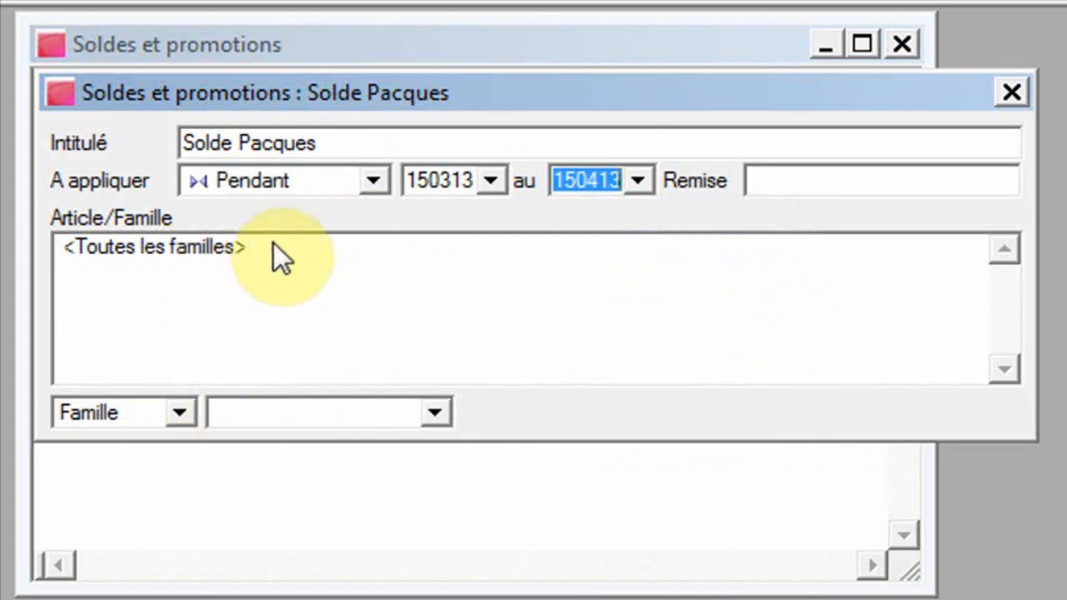
Give the promotion a Remise of 5 for the article family CONSO, then close the record and the promotions list.
click(782, 187)
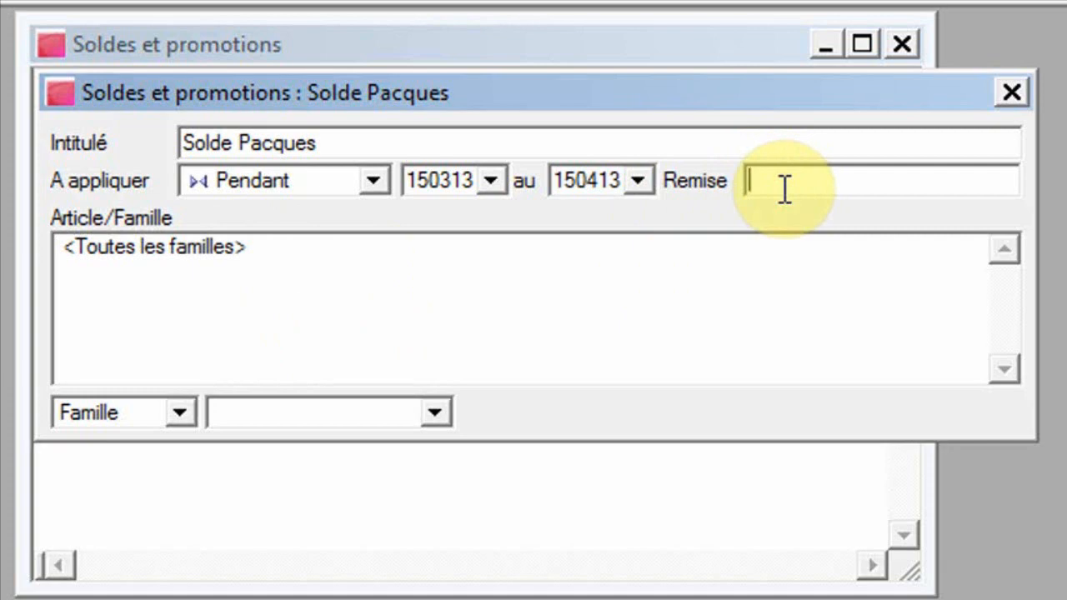
text(5)
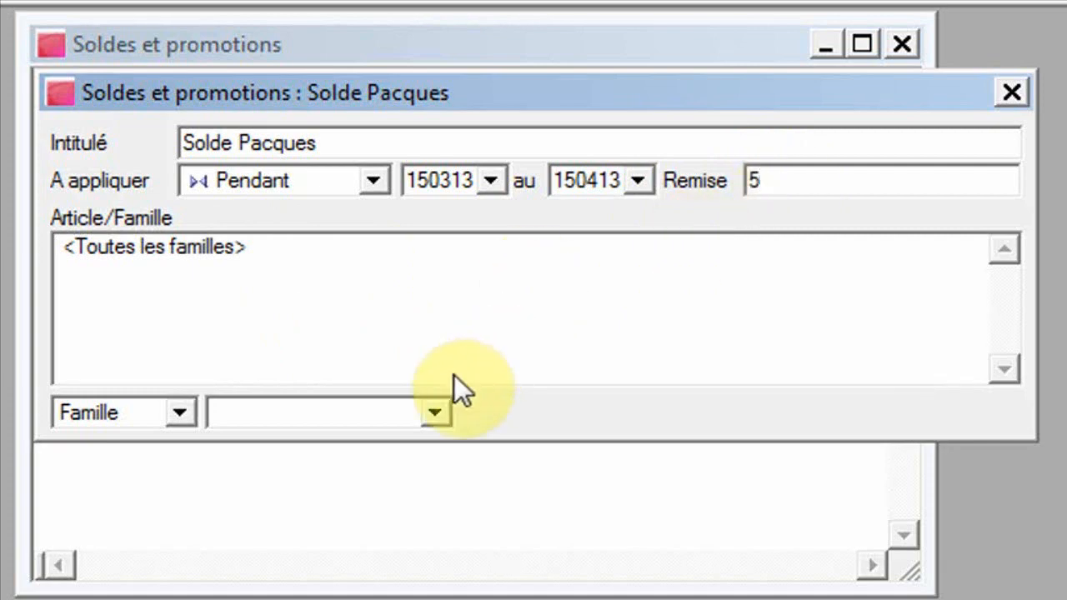
click(436, 410)
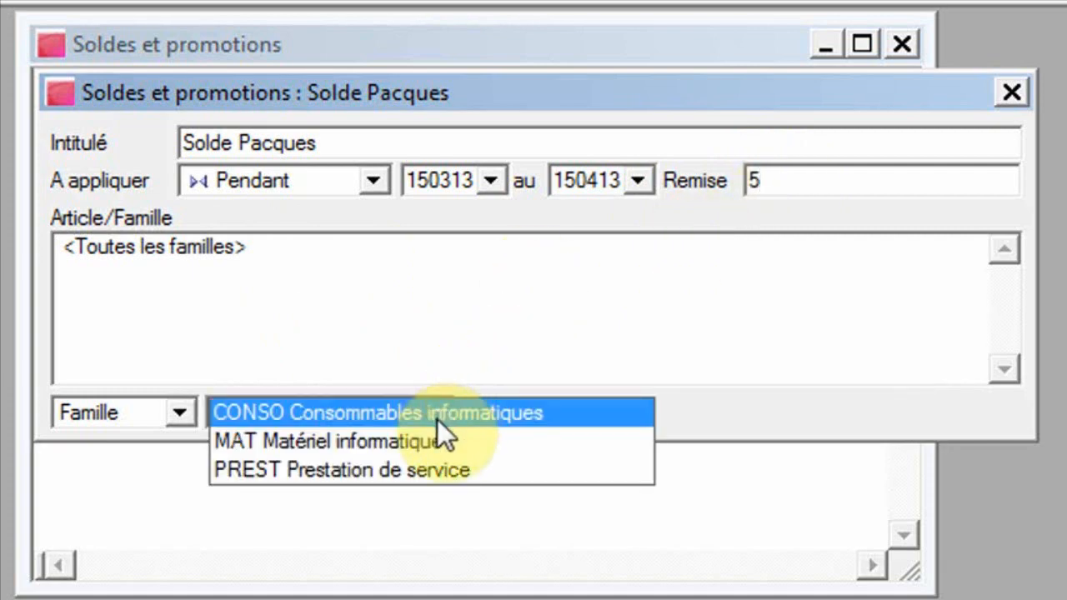
click(438, 419)
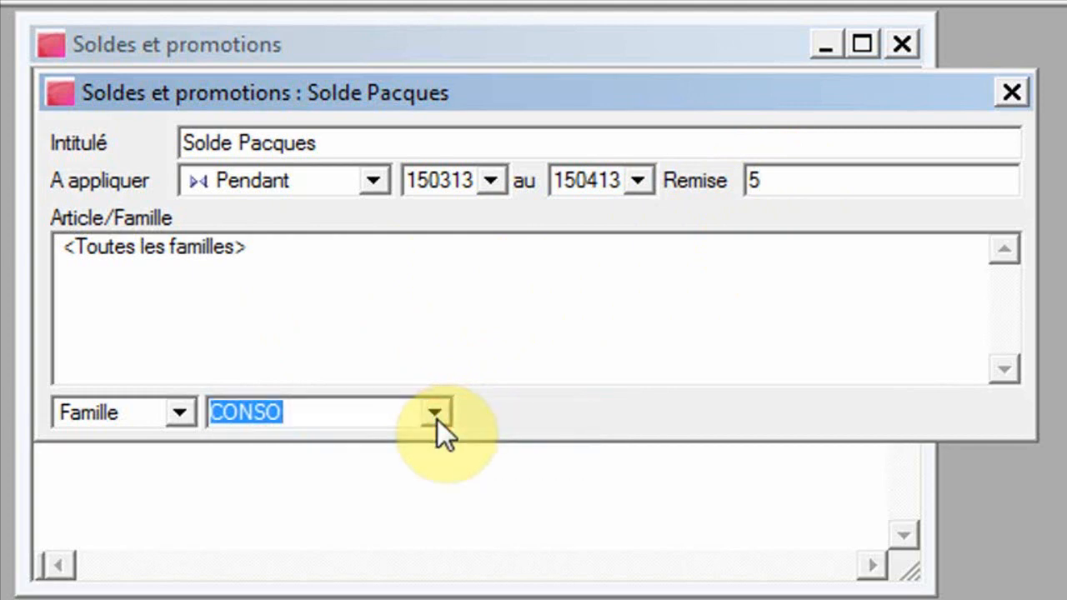
key(Return)
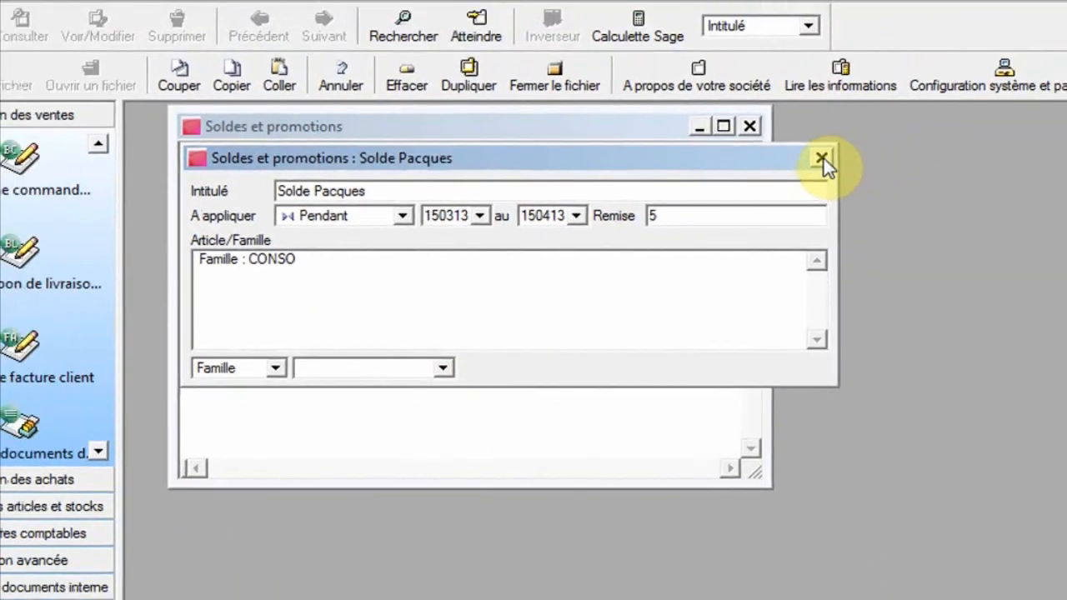
click(1011, 93)
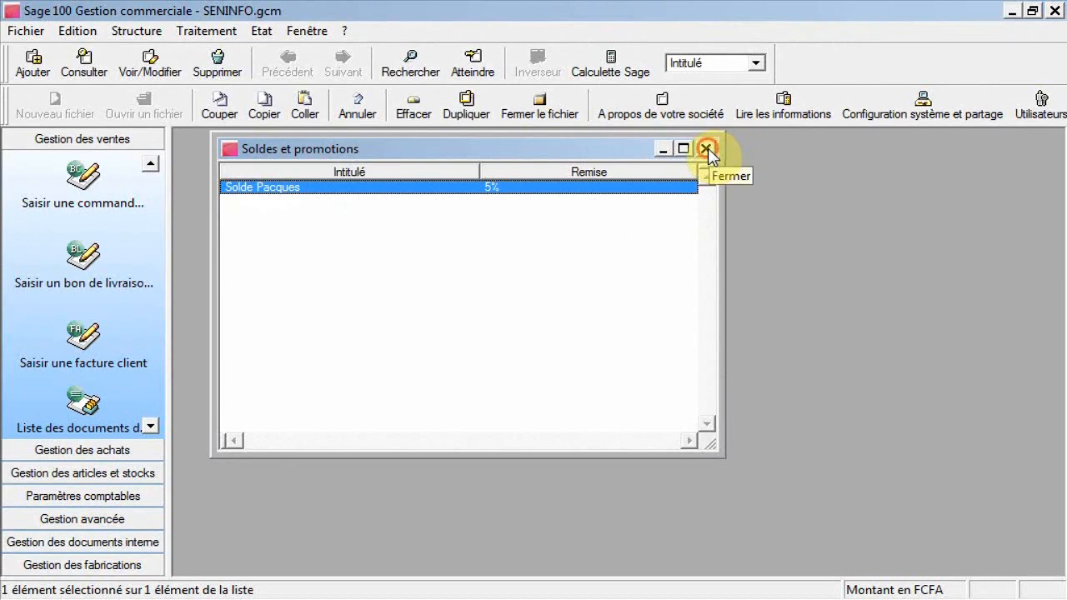
click(707, 151)
Create a new client invoice in a maximized window and validate DAK'COM as its client.
click(83, 338)
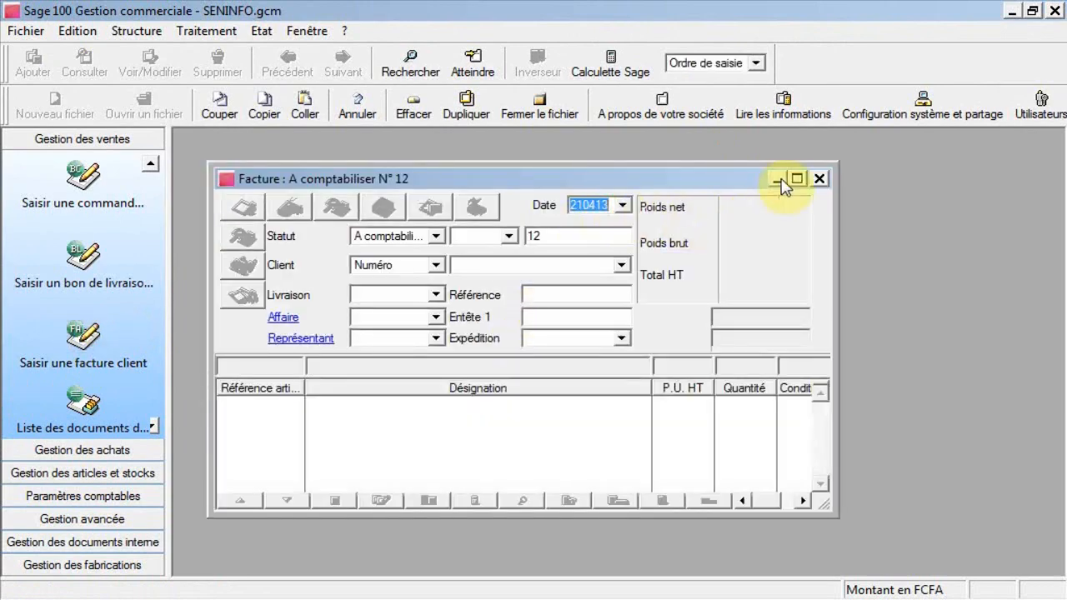
click(797, 179)
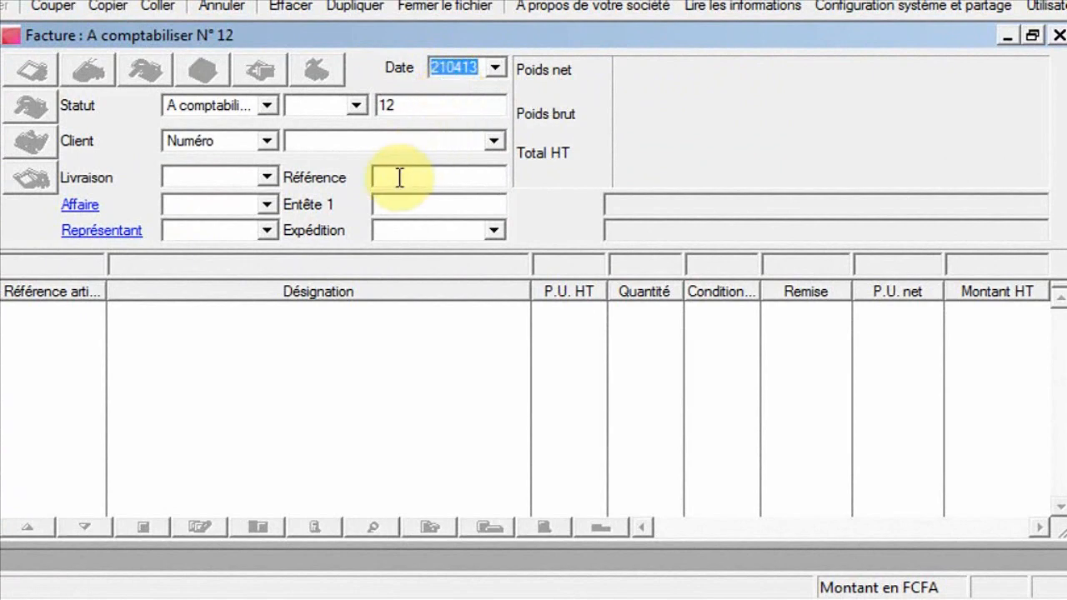
click(384, 145)
text(4)
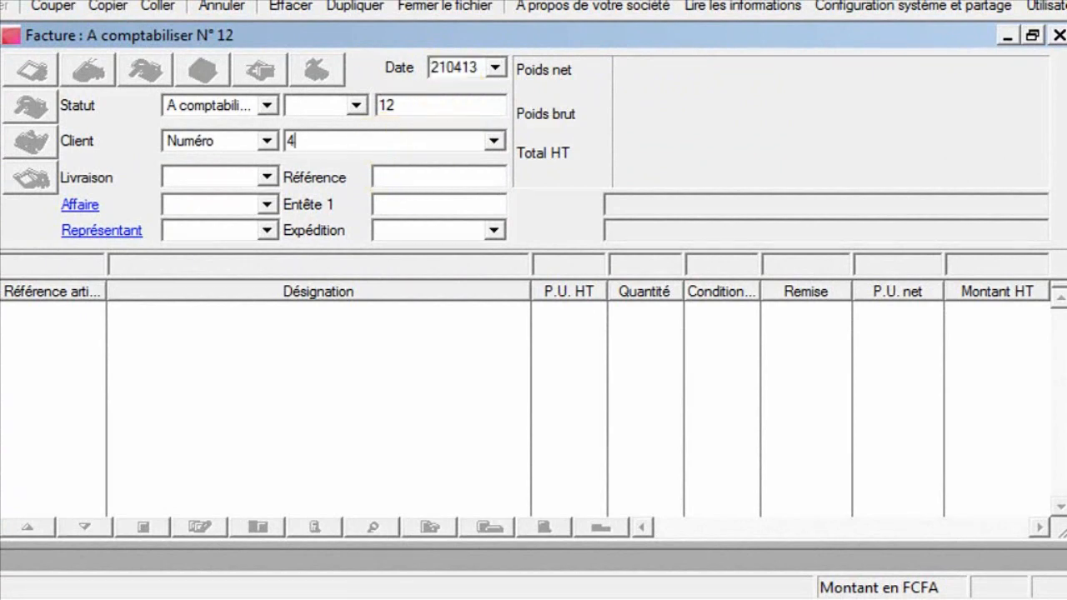
click(494, 141)
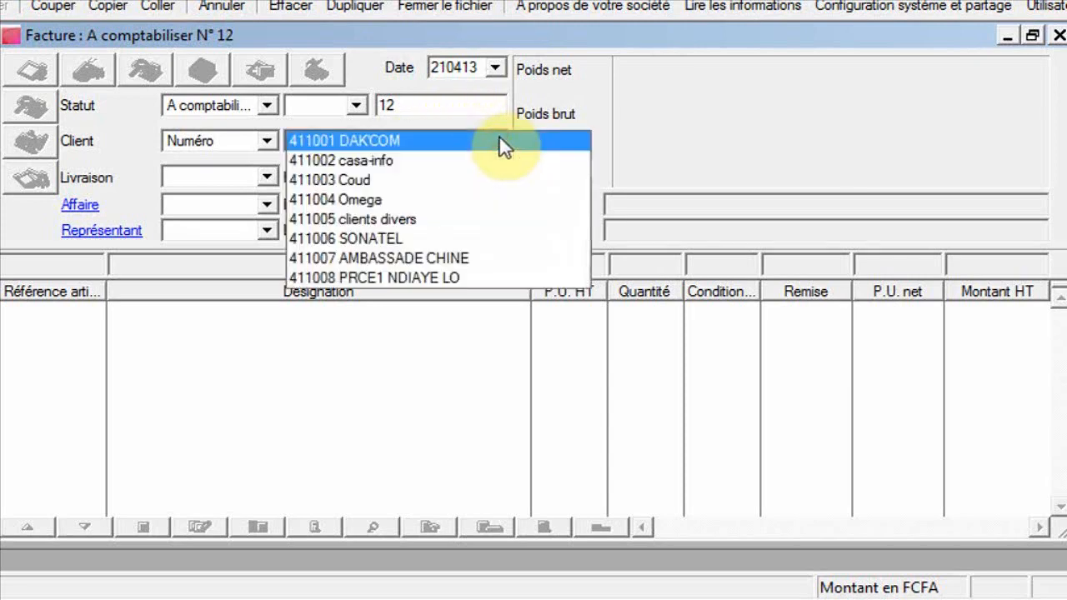
click(498, 140)
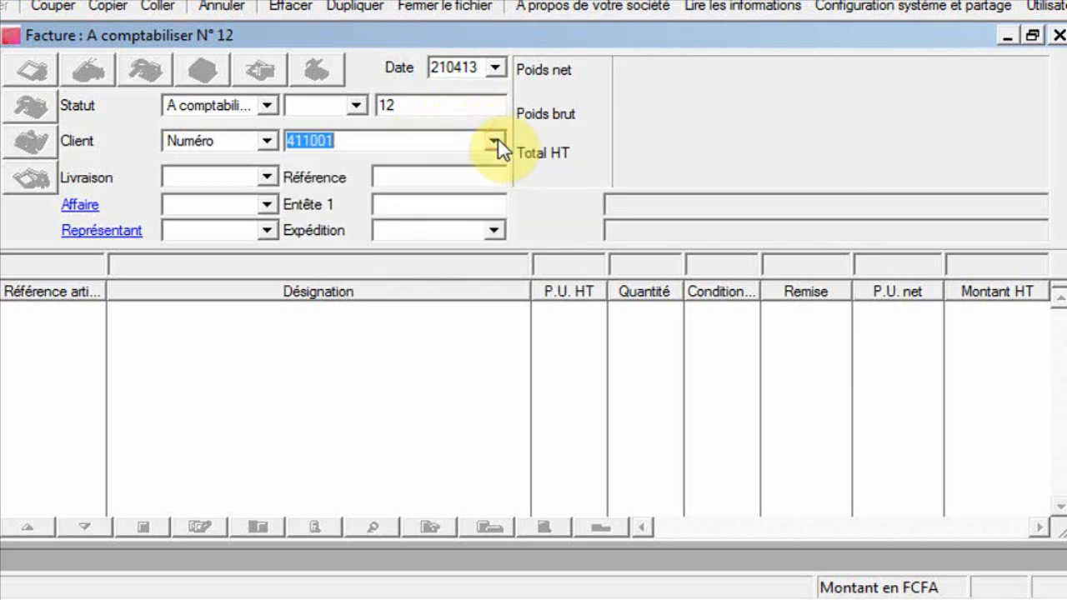
key(Return)
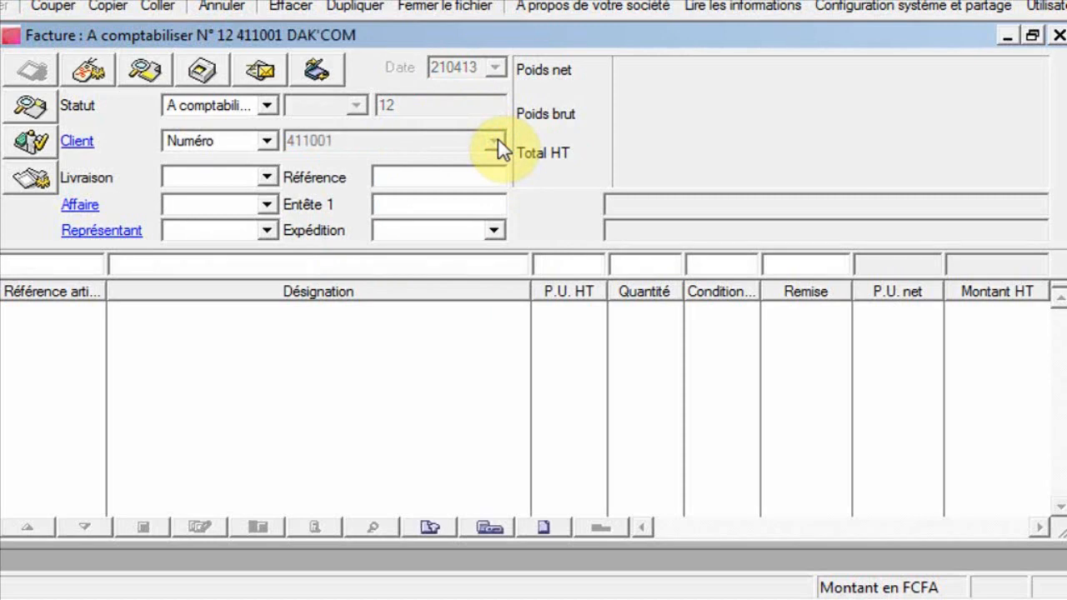
Pick the article CL21 CLAVIER USB for the DAK'COM invoice line and move on to its quantity.
text(C)
key(Return)
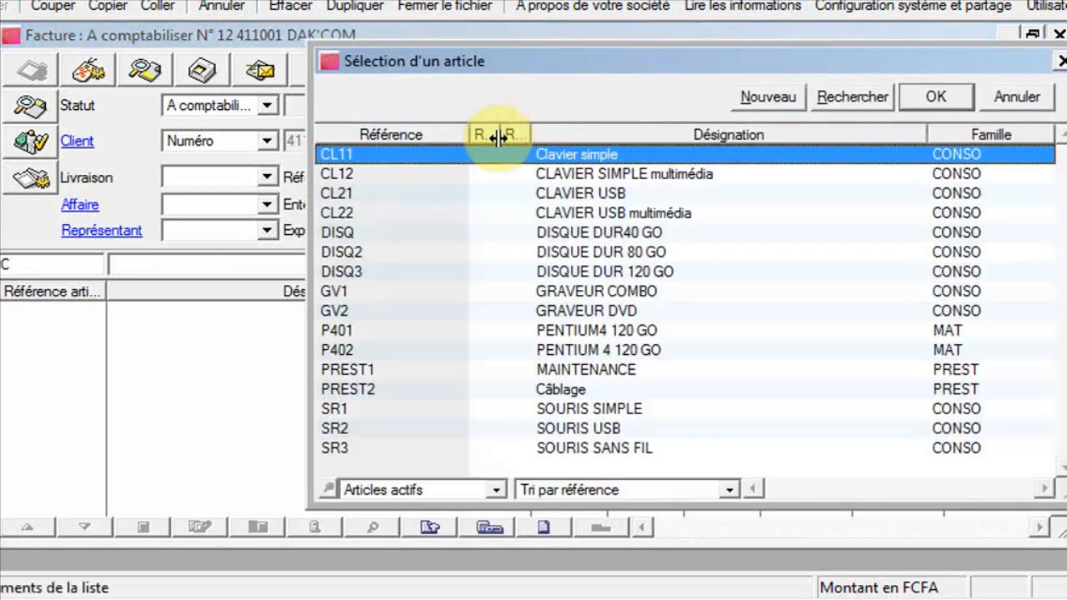
double_click(600, 193)
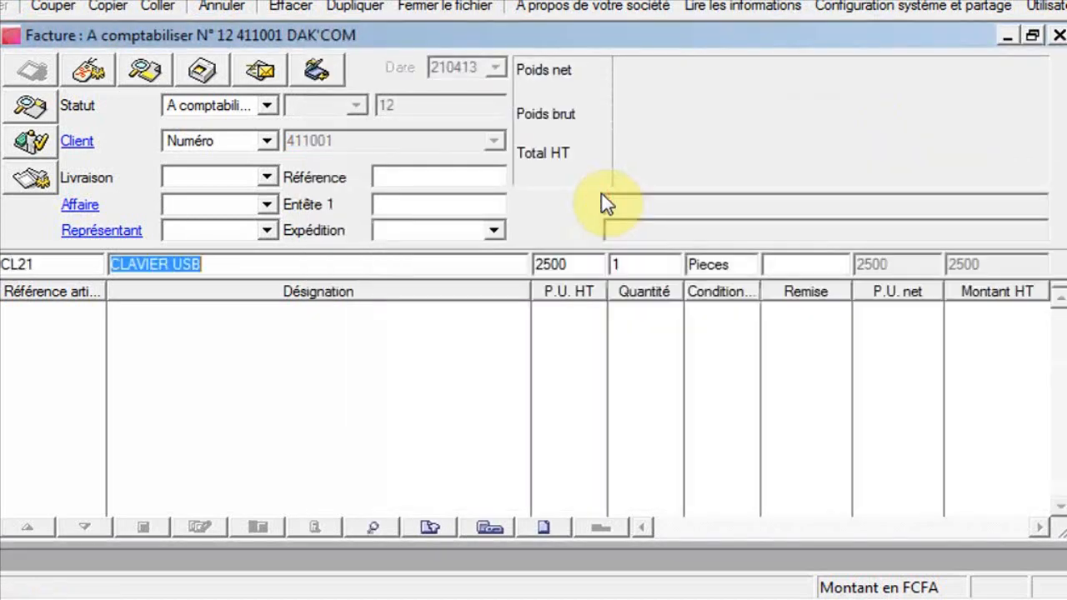
key(Tab)
key(Tab)
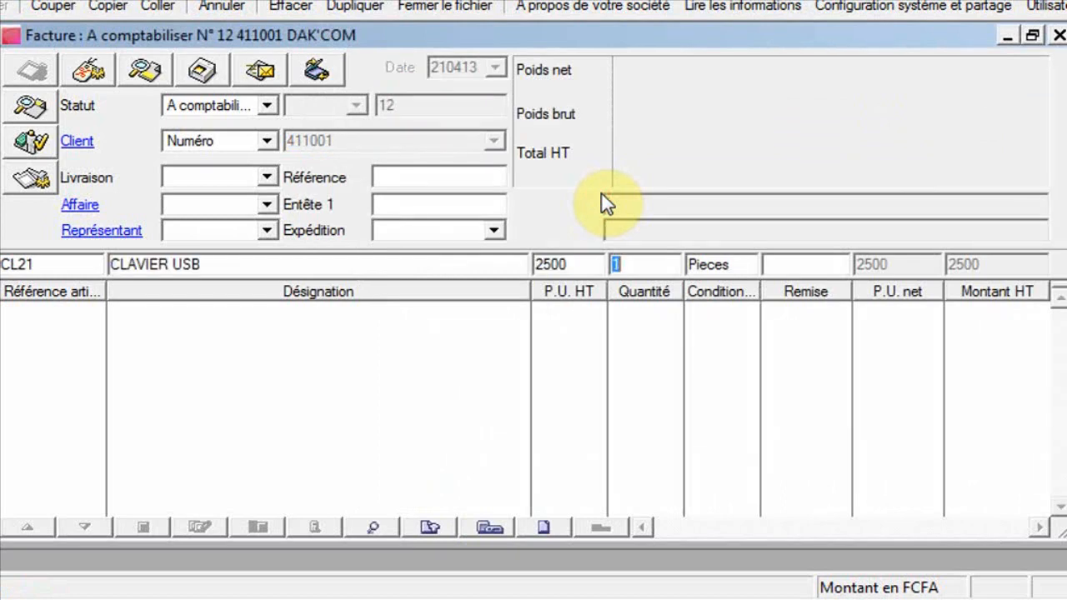
Supply the DAK'COM line from DEPOT CAP VERT with 4 units to deliver, validate the line and close the invoice.
key(Tab)
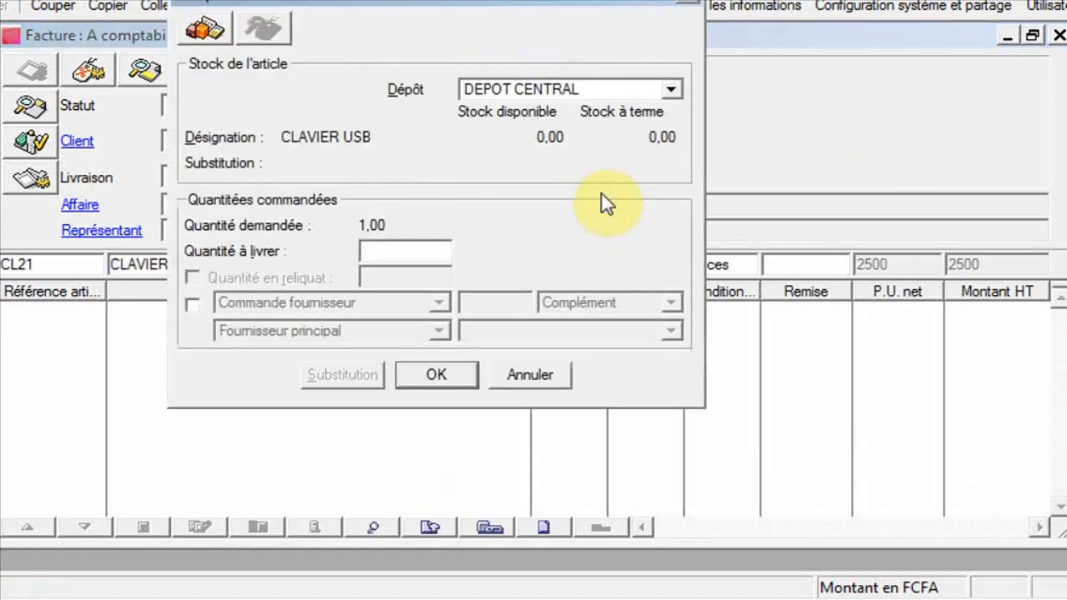
click(667, 88)
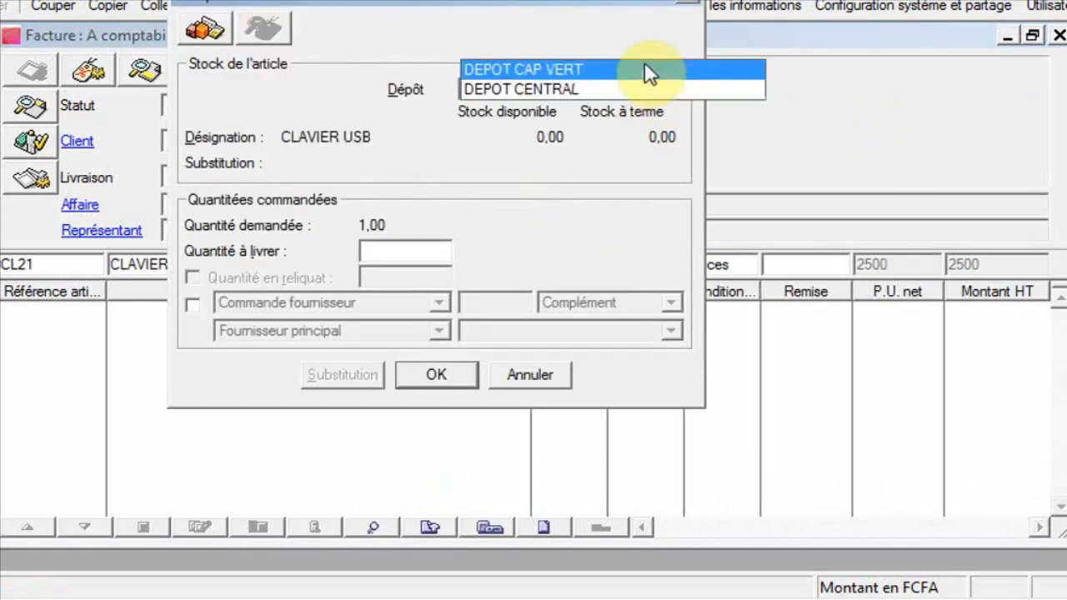
click(644, 69)
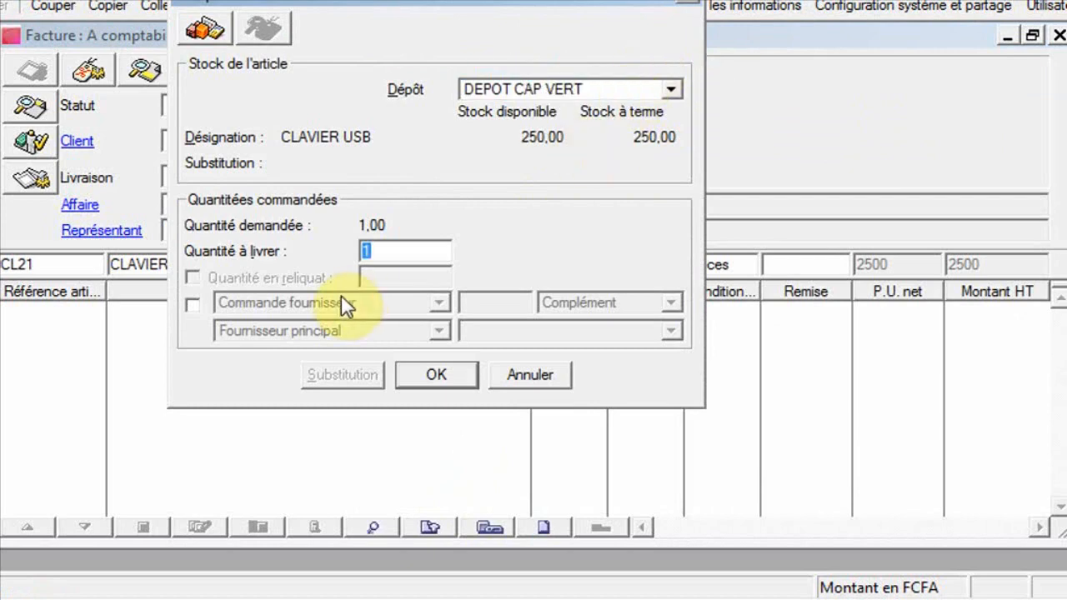
text(4)
key(Return)
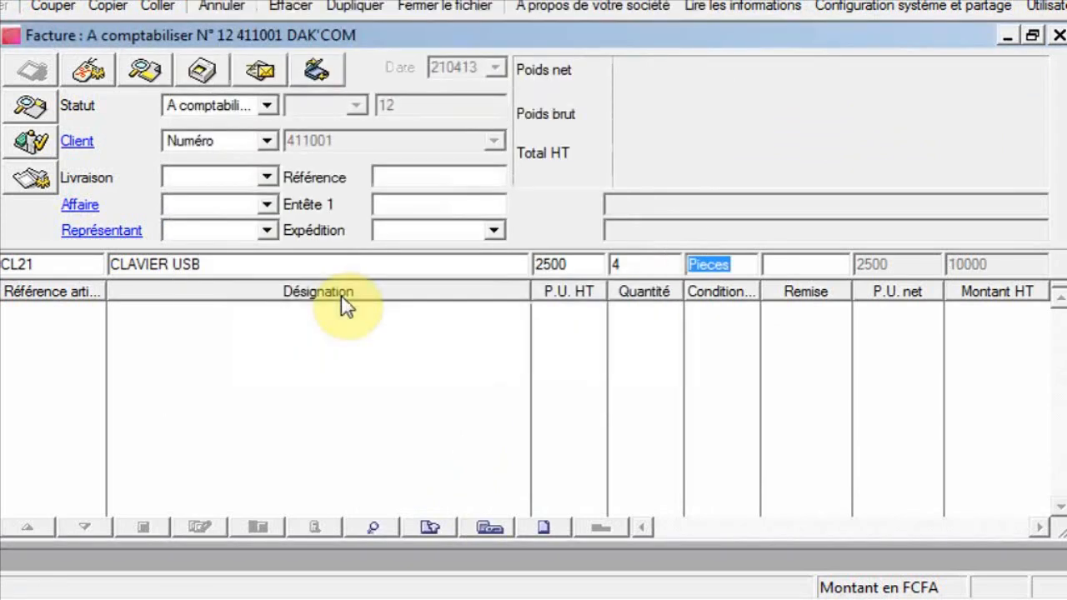
key(Return)
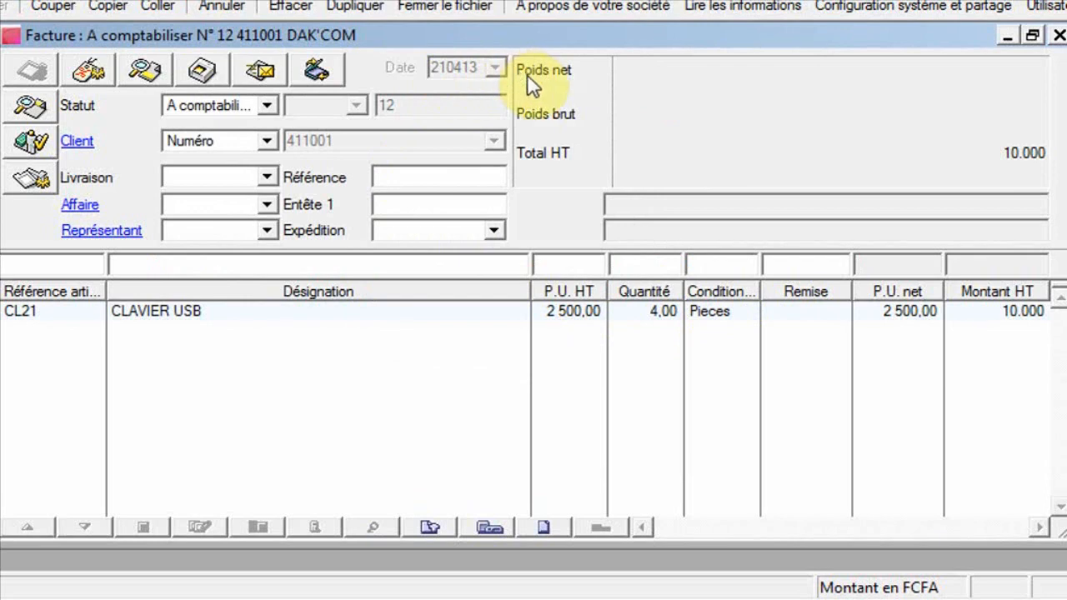
click(1059, 35)
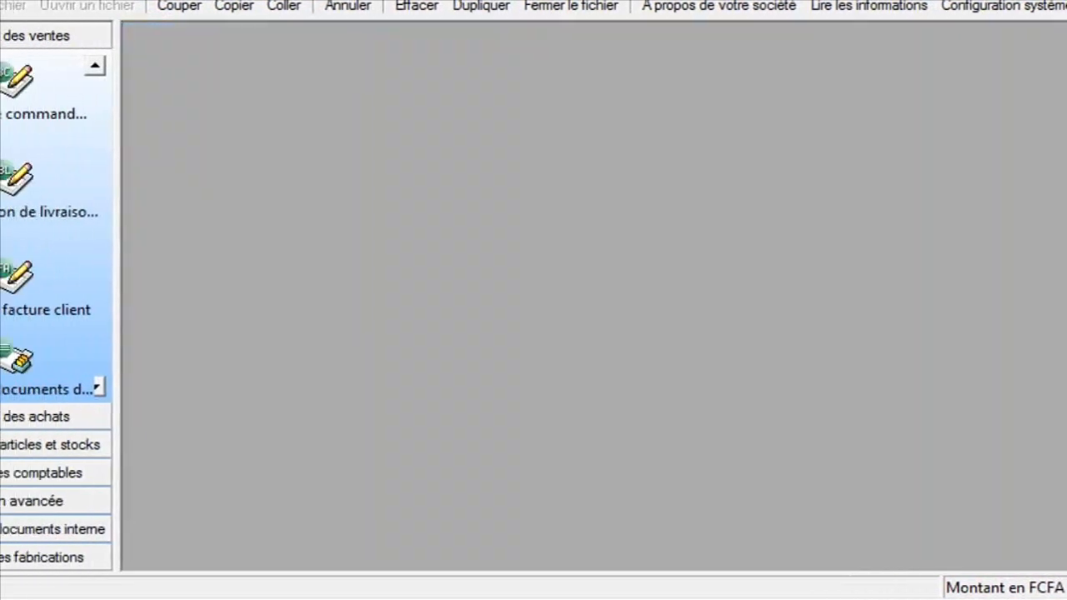
Create another client invoice dated 050413 and choose casa-info as its client.
click(12, 274)
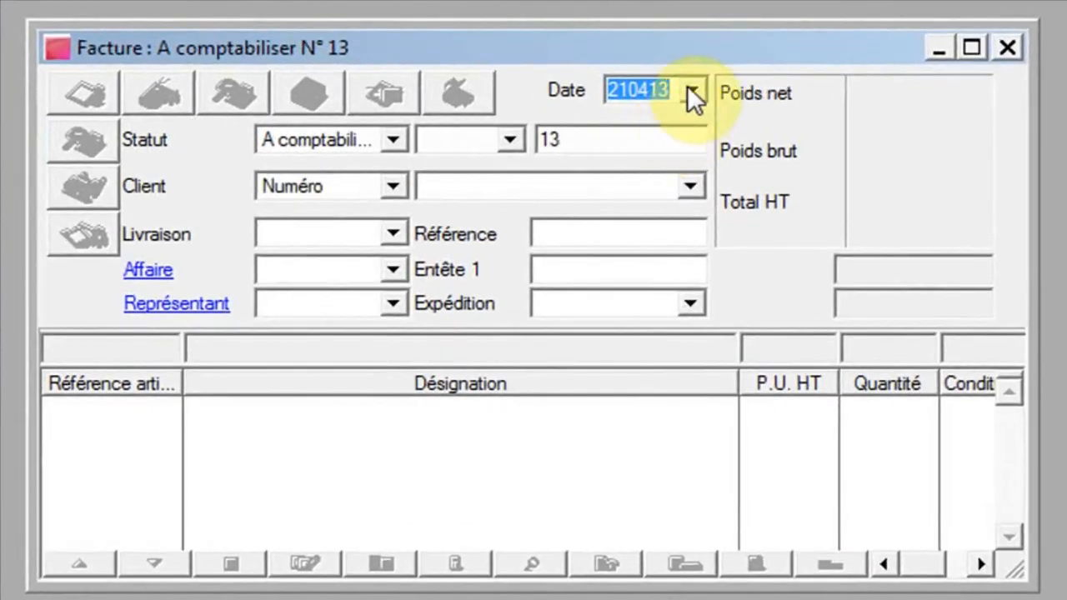
click(692, 87)
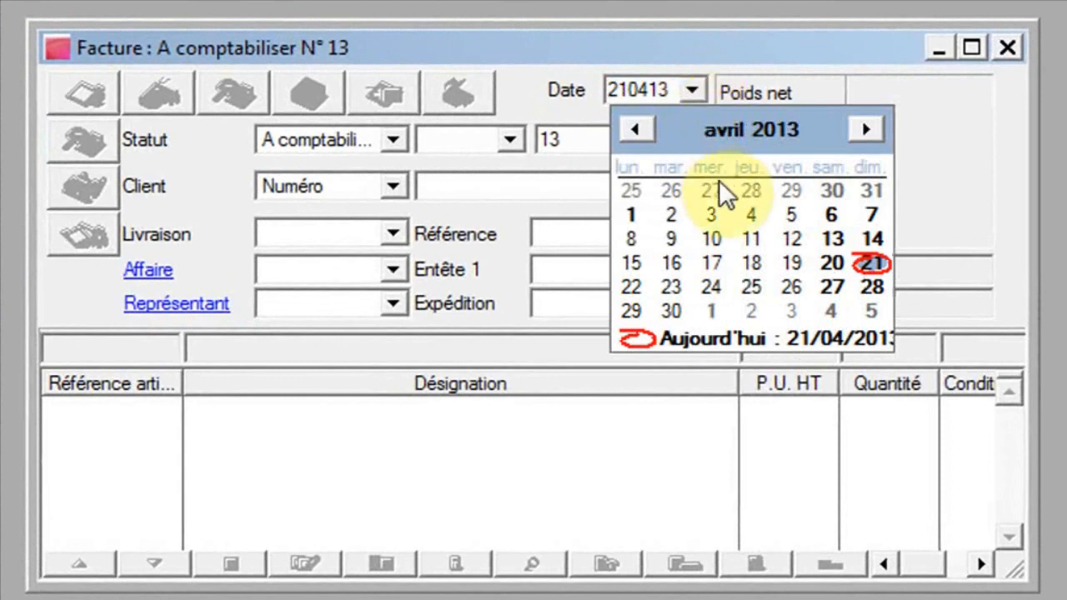
click(790, 215)
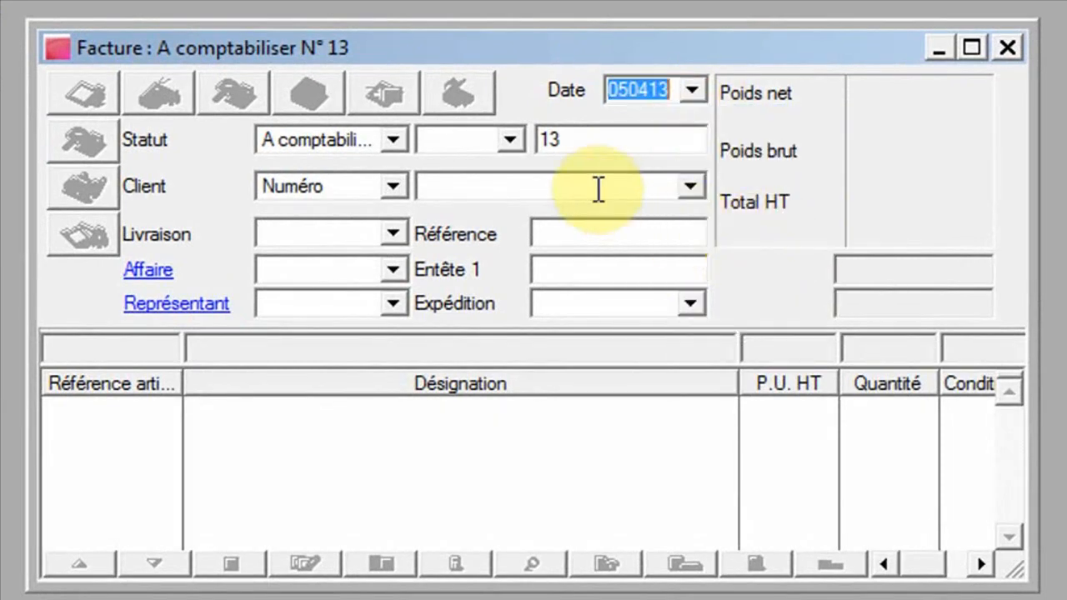
click(571, 185)
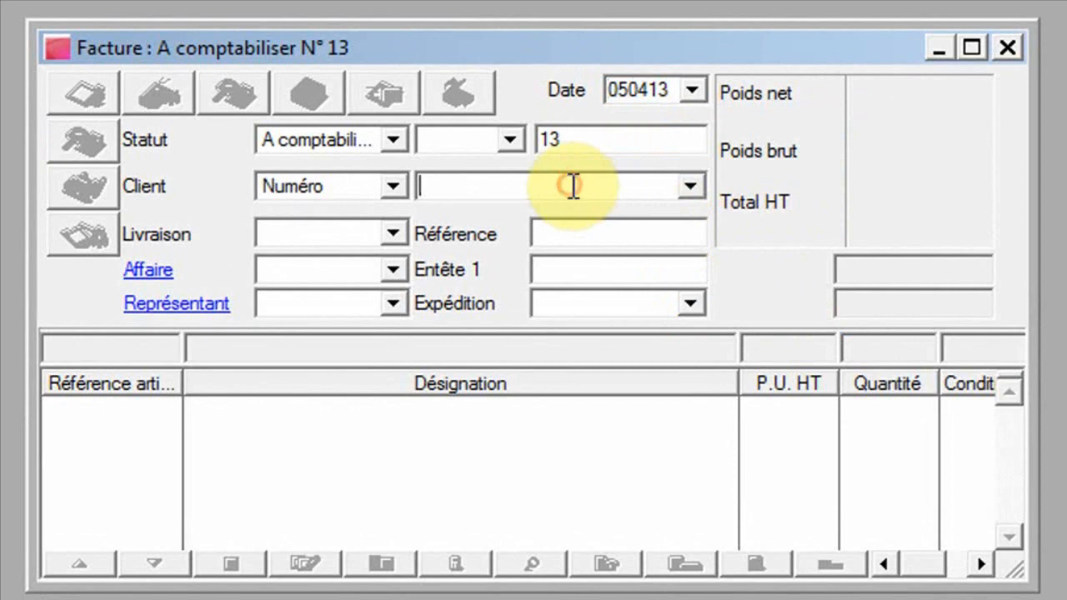
click(689, 186)
click(680, 218)
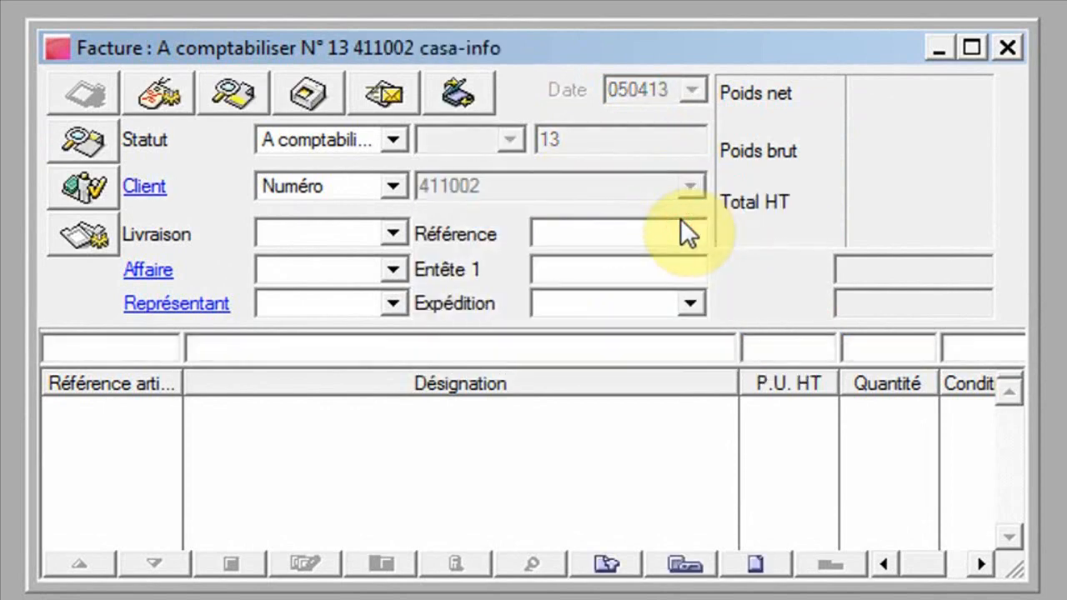
Enter the article CL21 CLAVIER USB on the casa-info invoice line with a quantity of 4.
text(C)
key(Return)
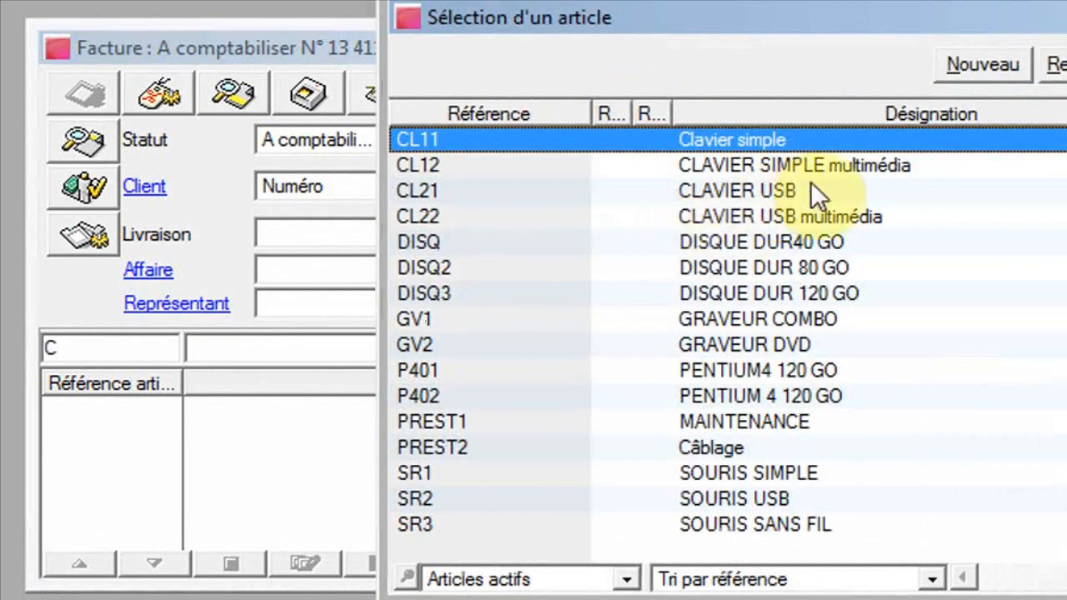
click(783, 193)
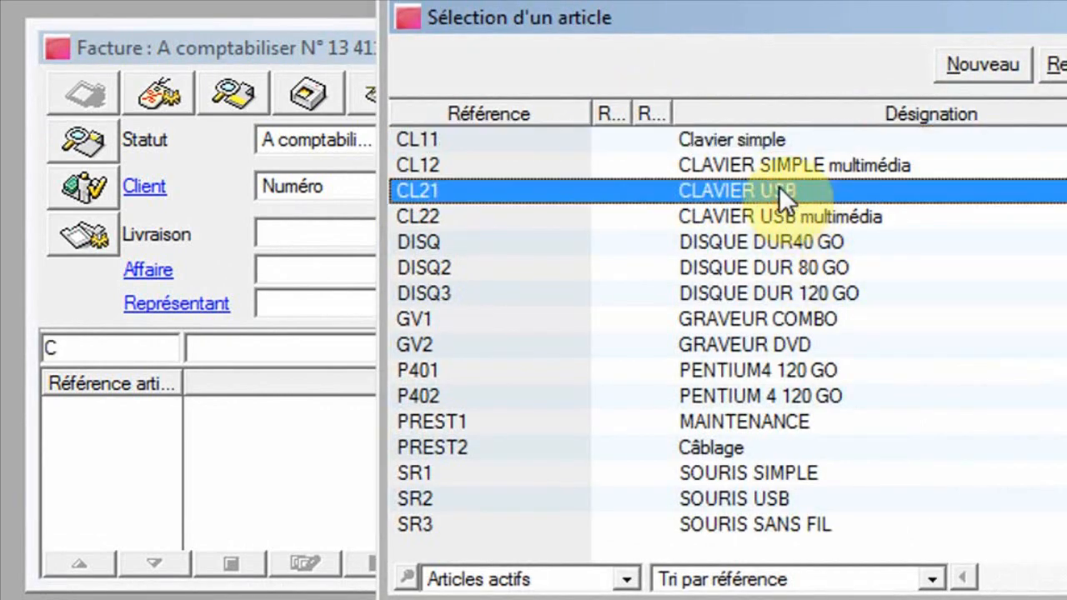
double_click(780, 190)
key(Tab)
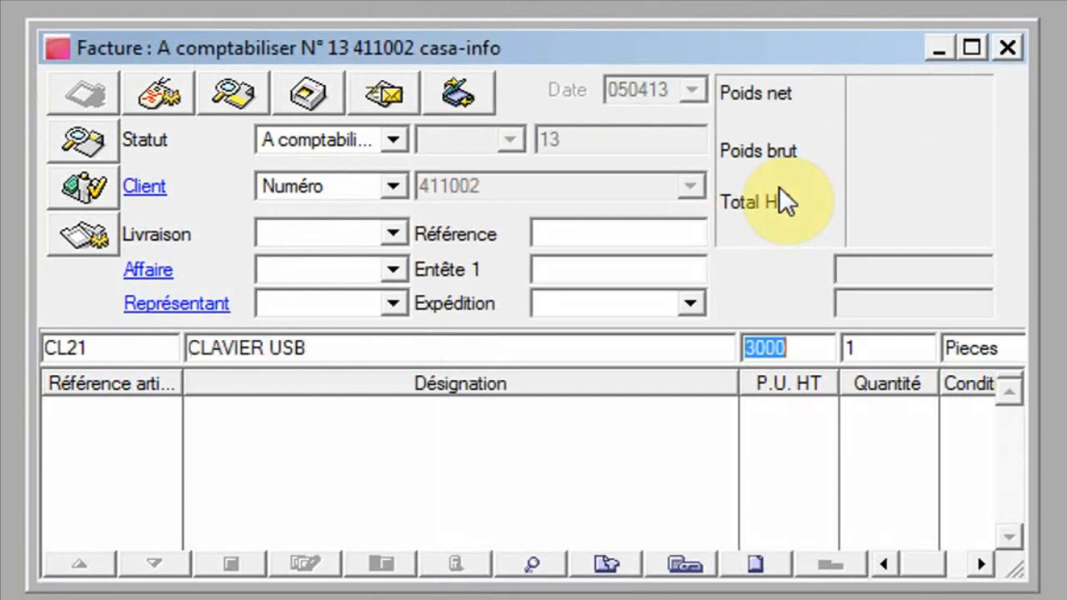
key(Tab)
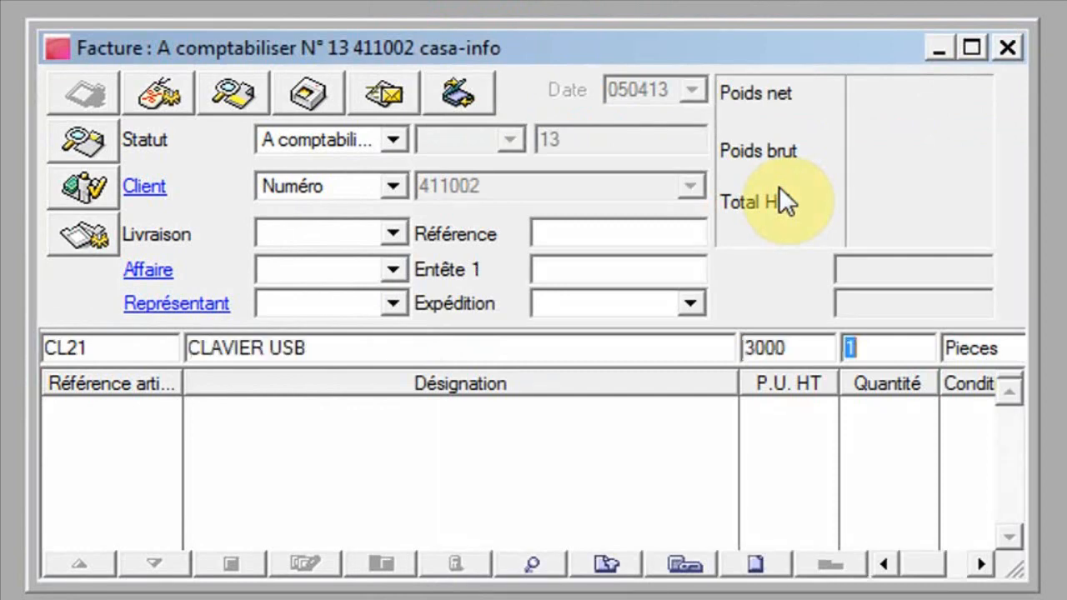
text(4)
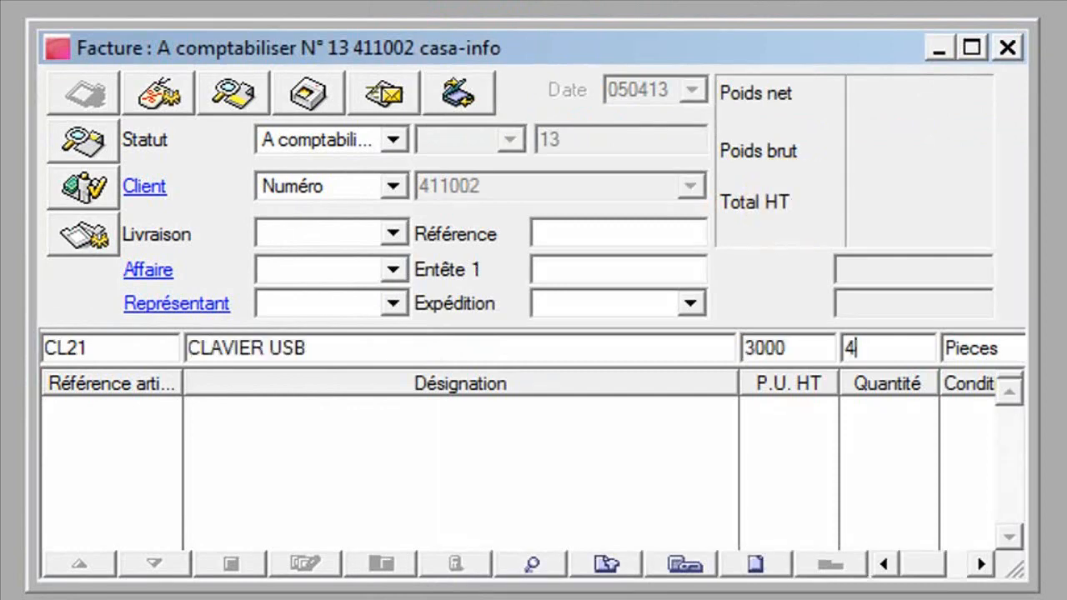
key(Return)
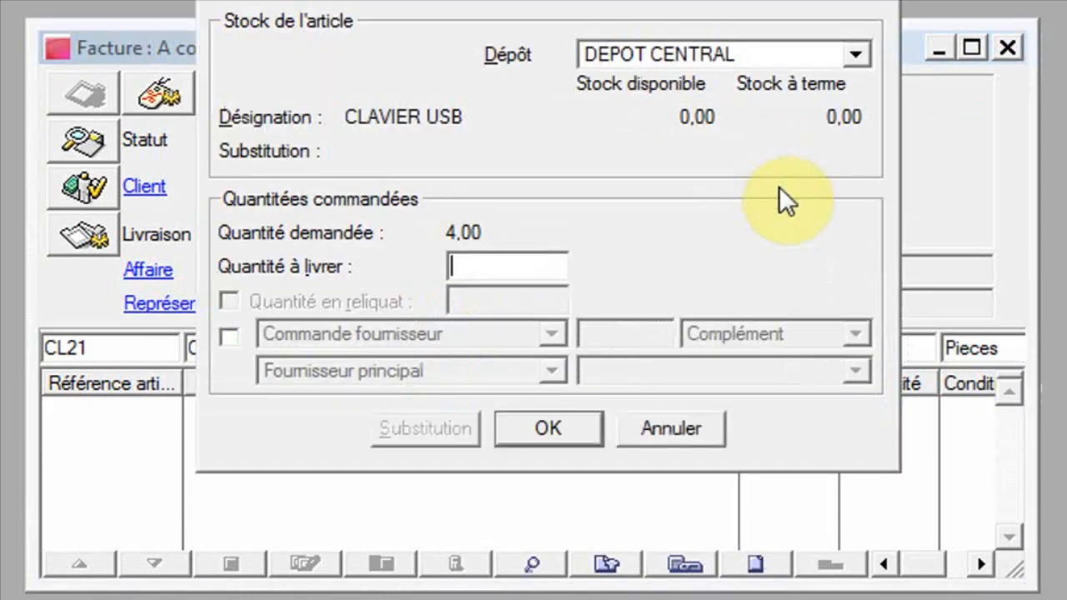
Supply the casa-info line from DEPOT CAP VERT, validate it in the maximized invoice to check the Remise, and close the invoice.
click(851, 50)
click(831, 32)
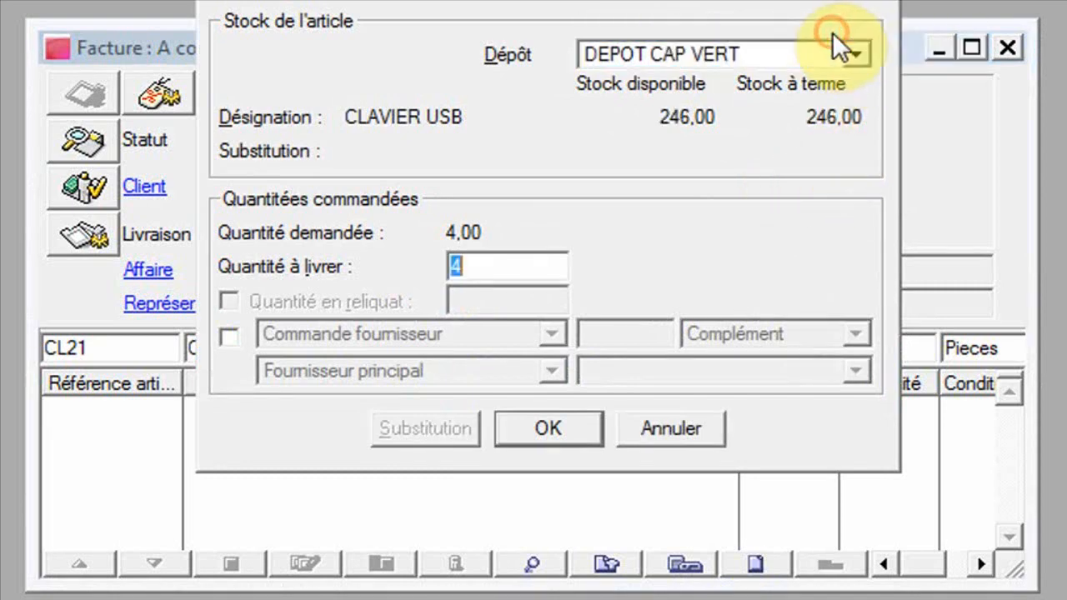
click(562, 423)
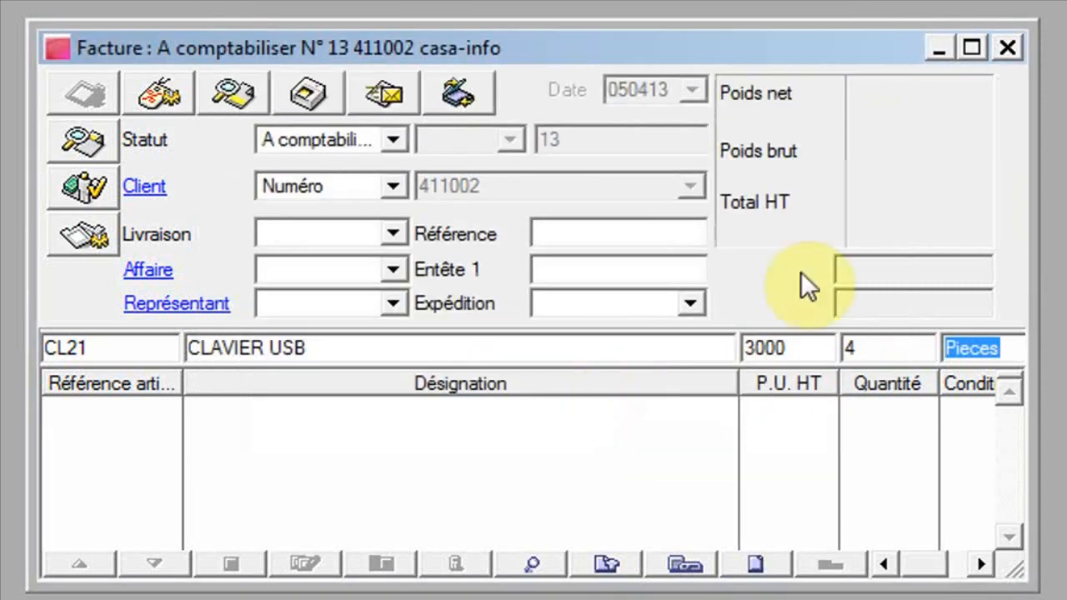
click(972, 51)
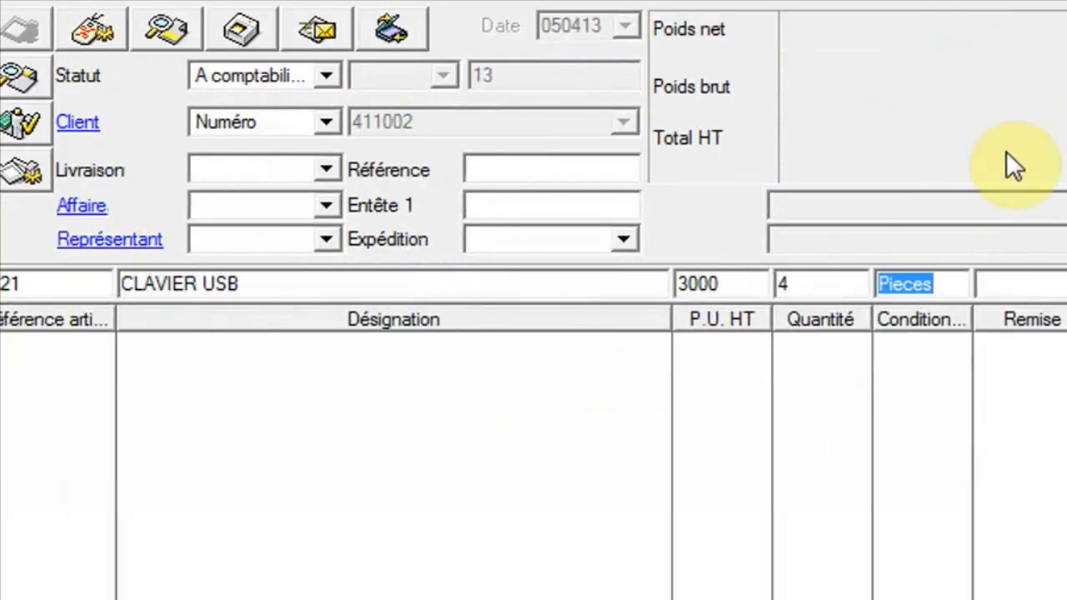
key(Return)
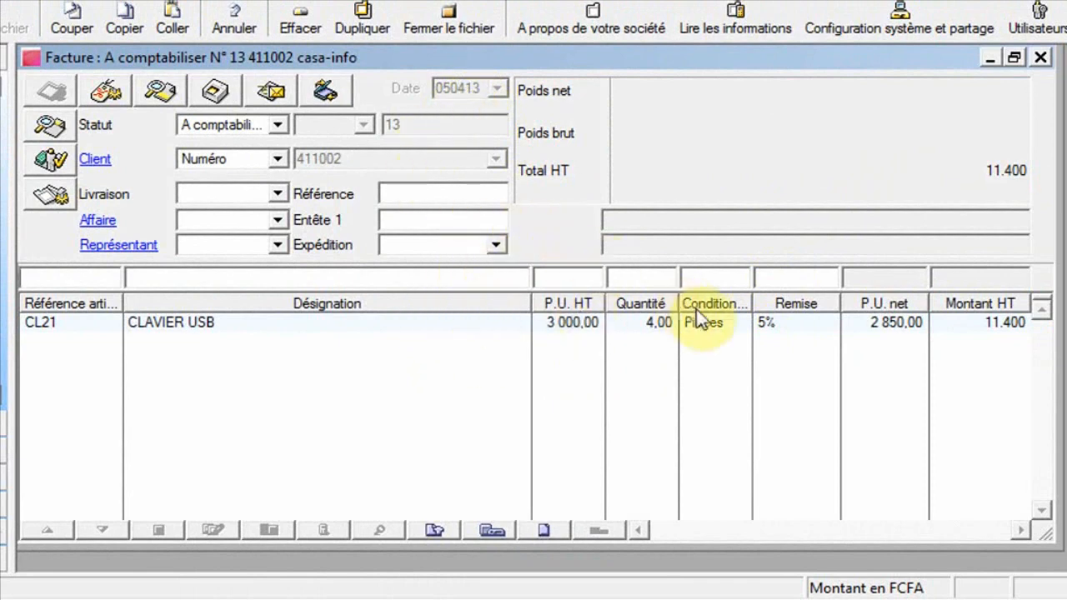
click(1040, 58)
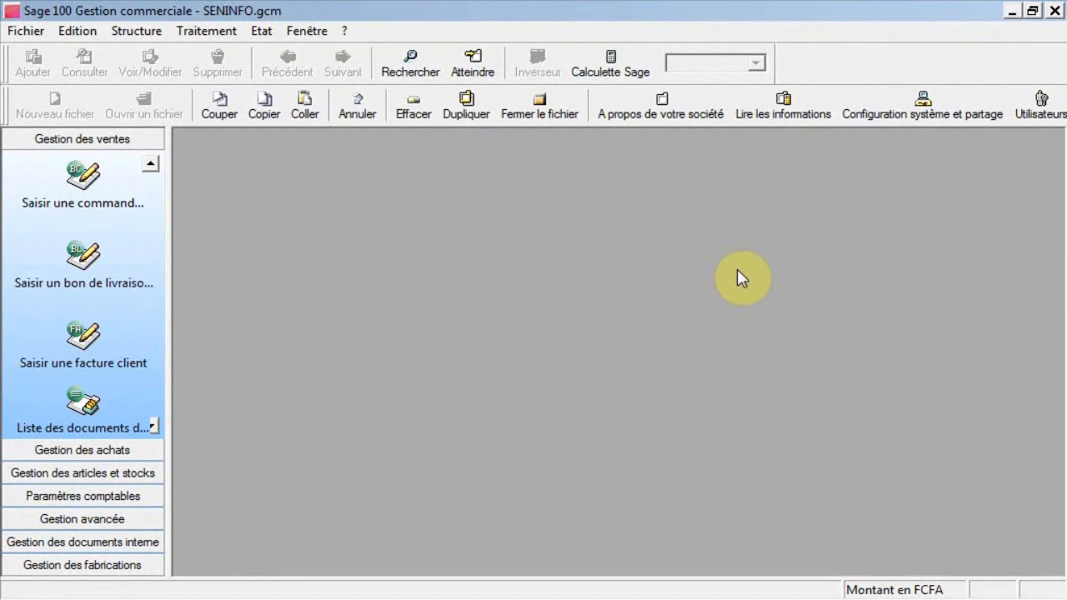
Add a new scale to the Rabais, remises et ristournes list and title it REMISE P401.
click(135, 30)
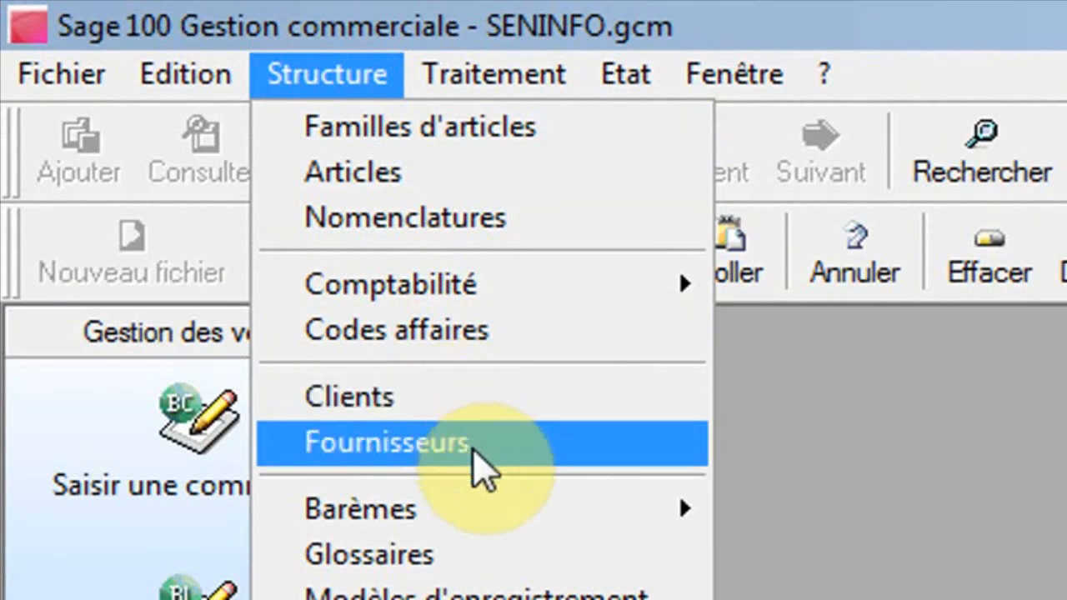
mouse_move(492, 517)
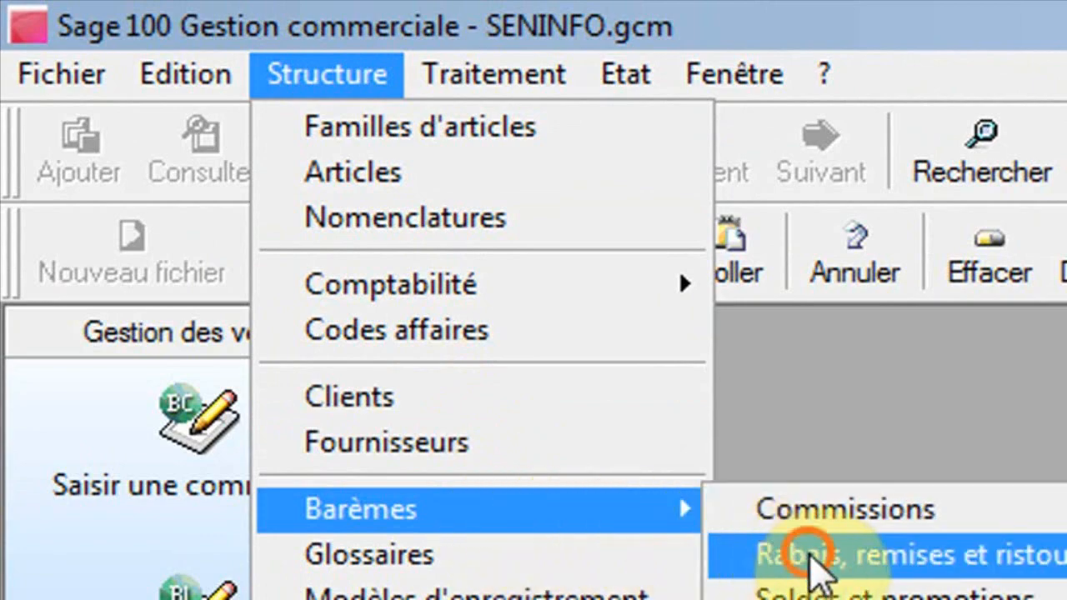
click(807, 556)
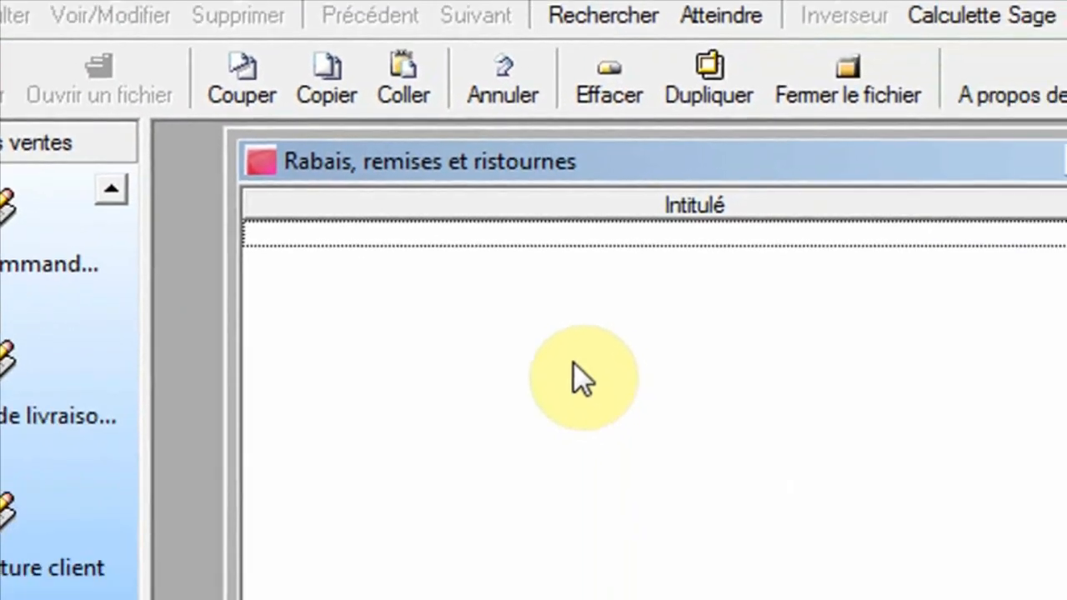
right_click(573, 364)
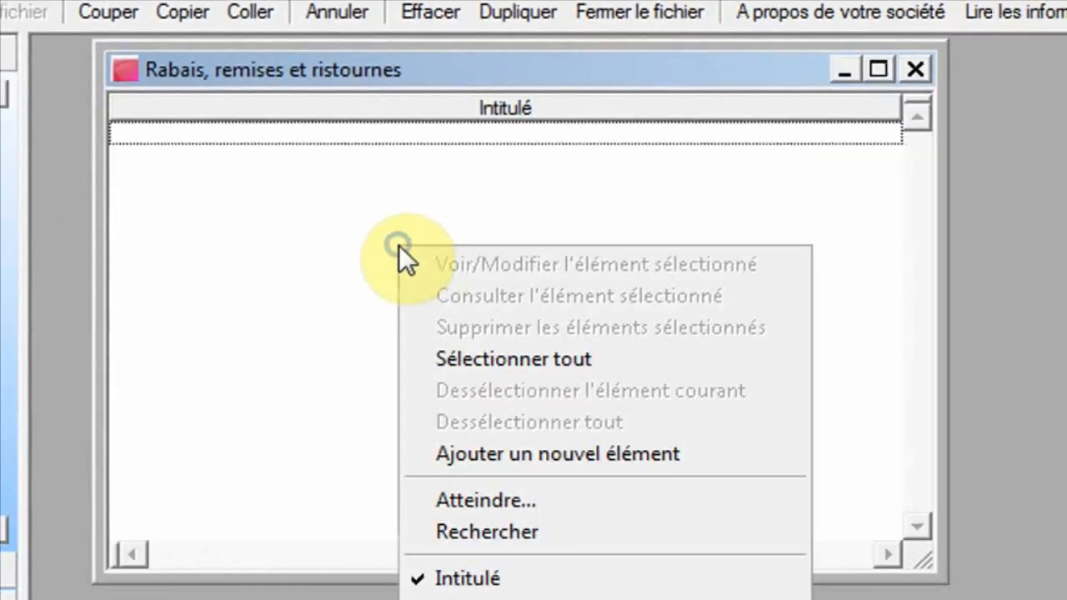
click(709, 599)
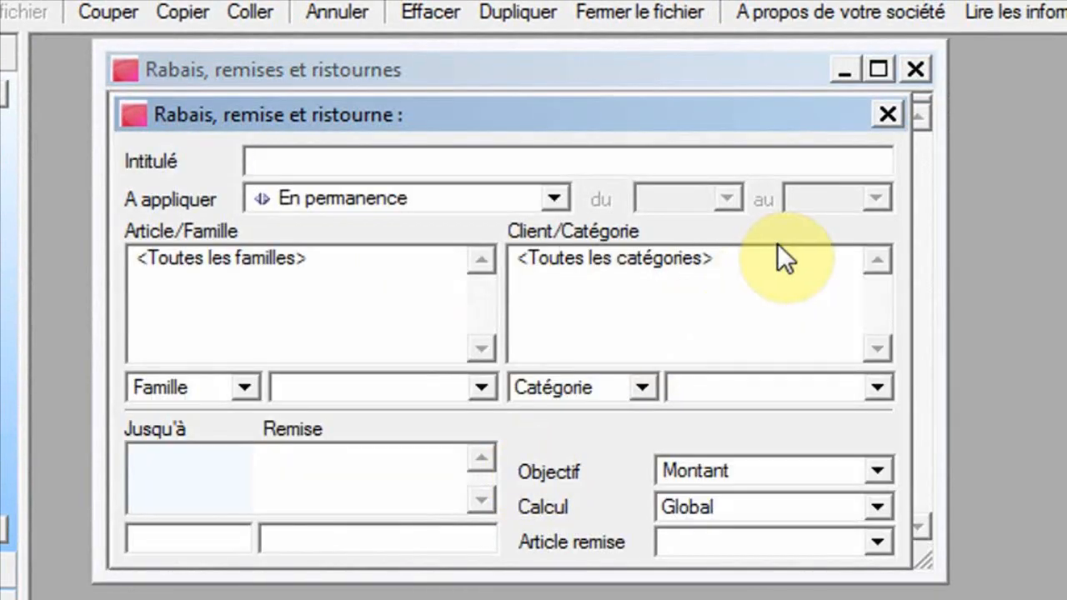
click(730, 166)
text(REMIS)
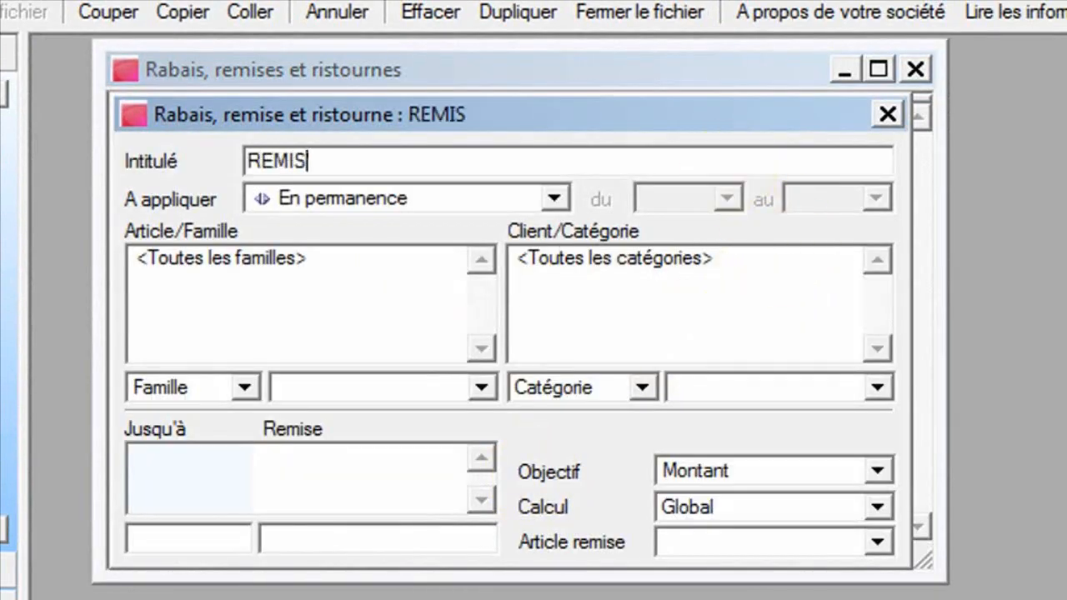
text(E P4)
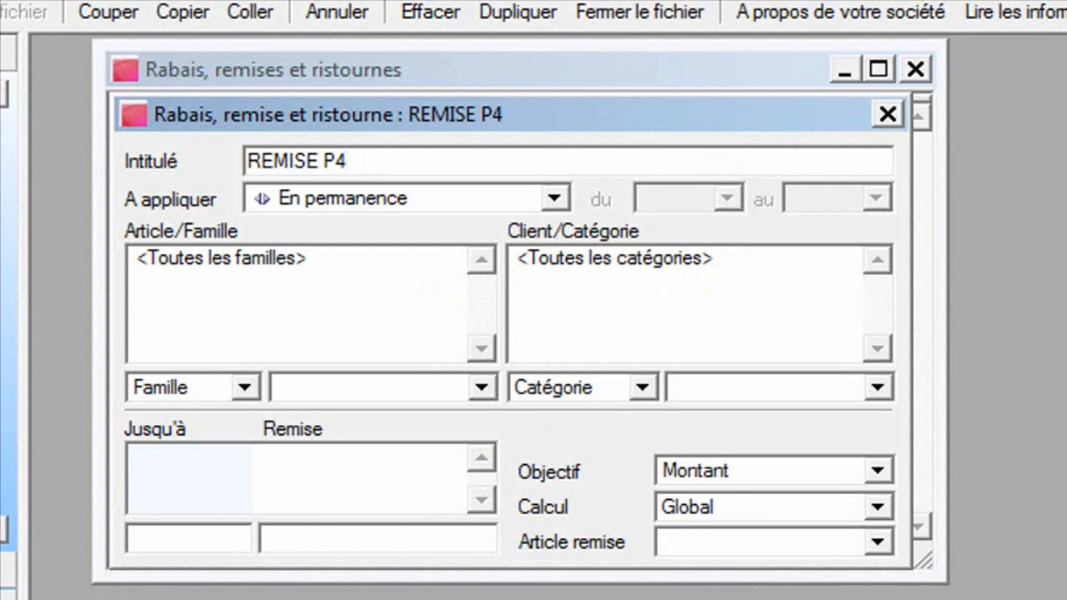
text(01)
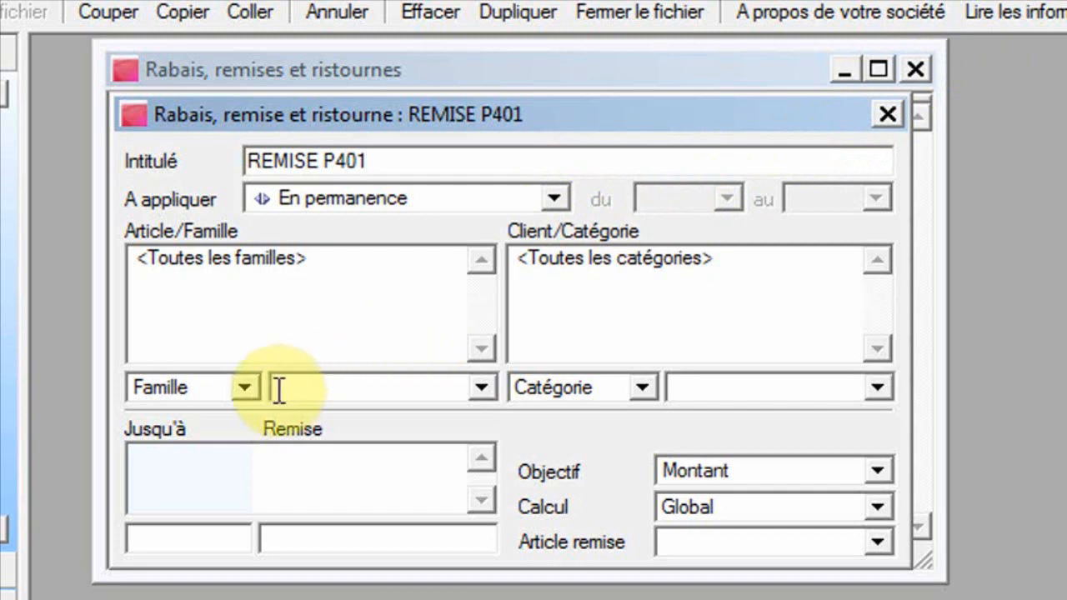
Set the scale's target to the article P401 instead of a family, and choose P401 as its Article remise.
click(479, 386)
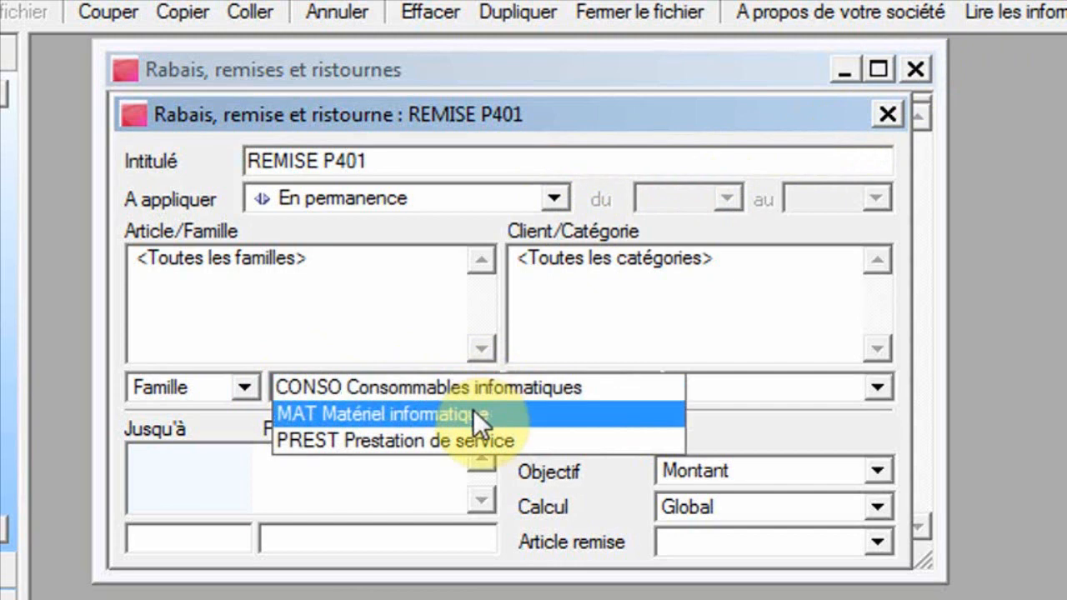
click(472, 413)
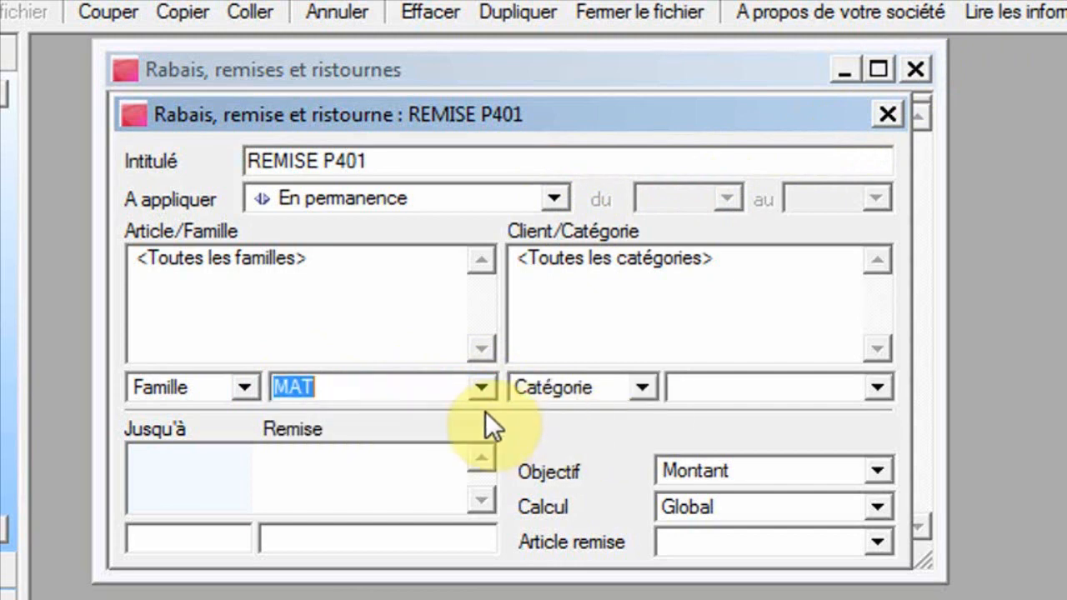
click(248, 386)
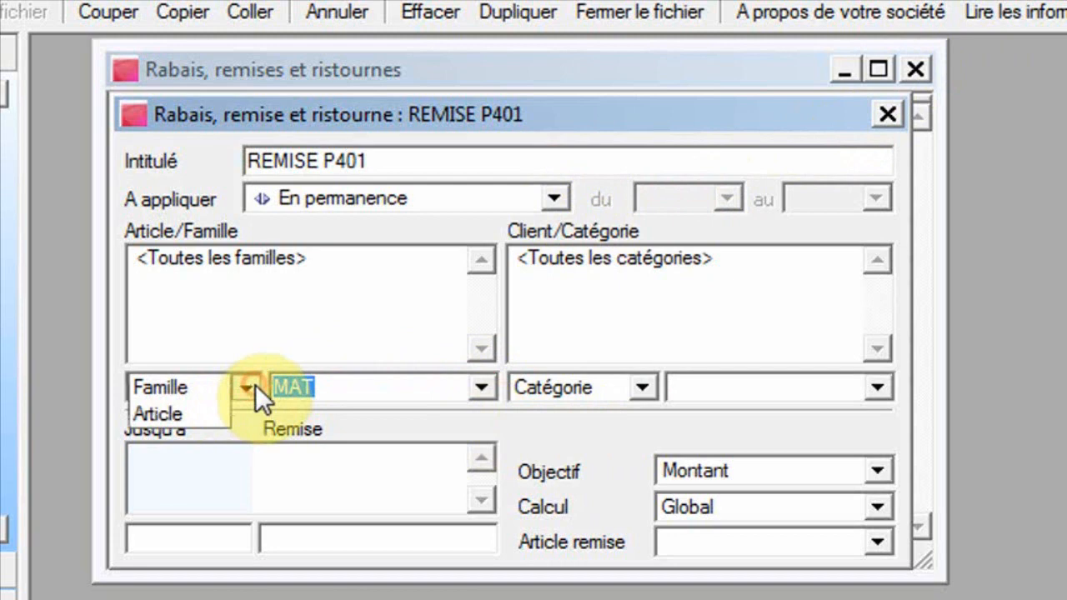
click(208, 410)
click(478, 387)
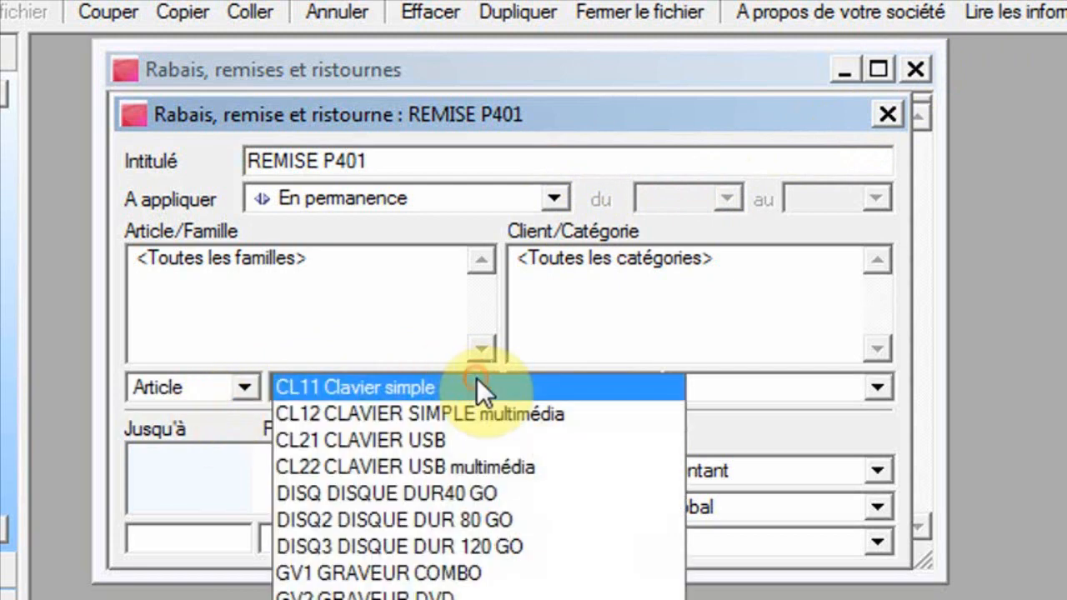
click(445, 519)
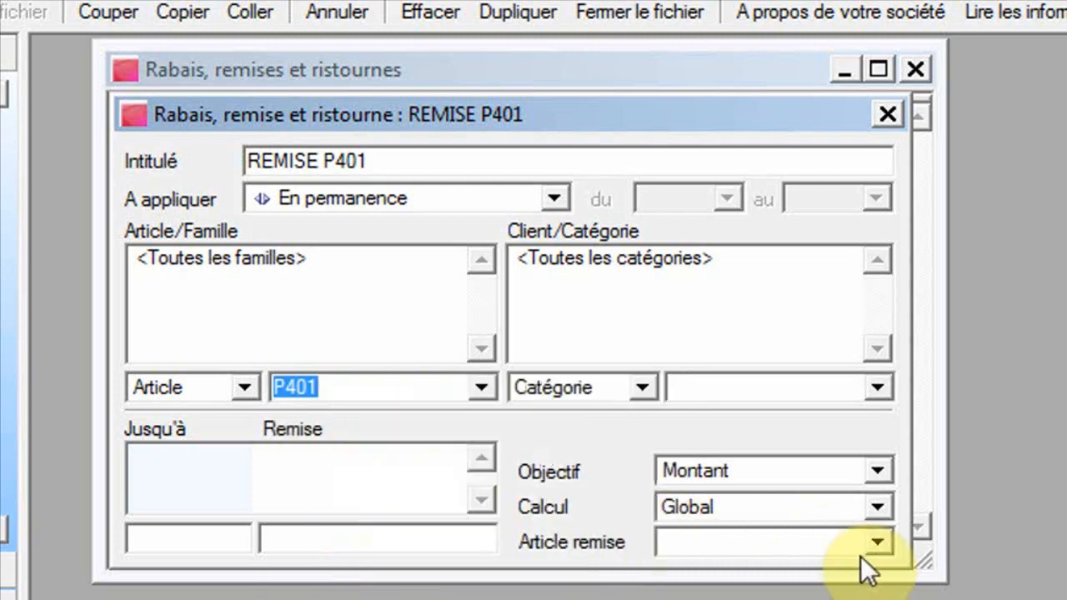
click(877, 542)
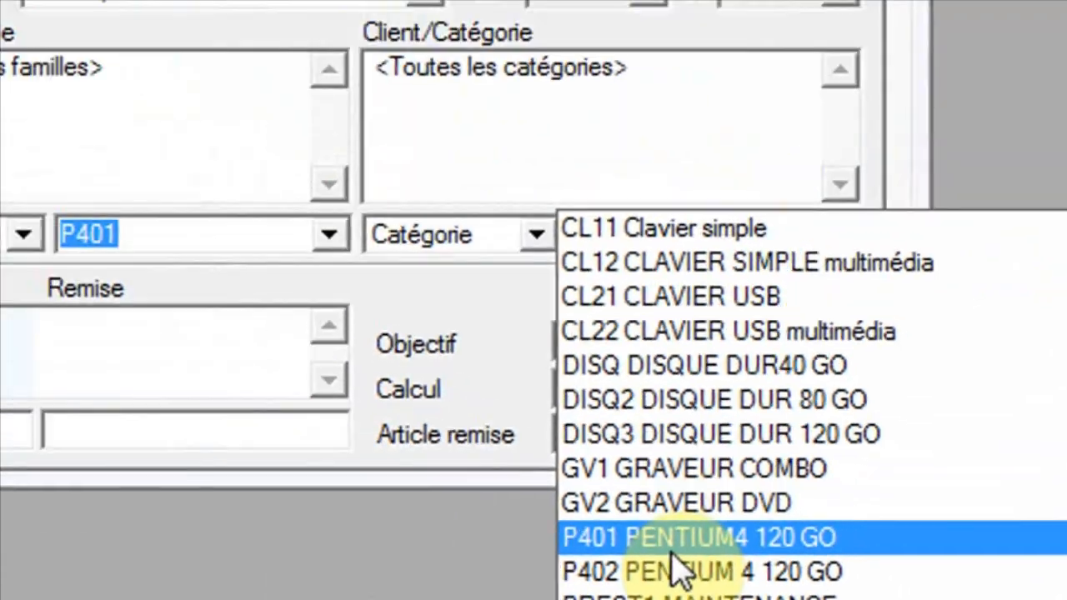
click(441, 310)
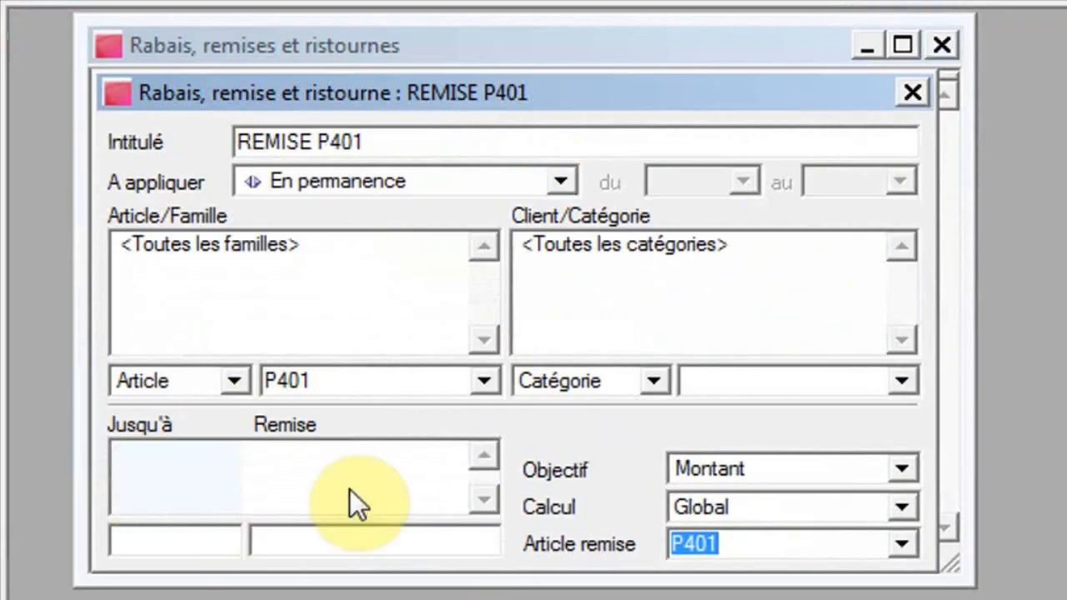
Choose the client category Grossistes for the REMISE P401 scale and set its Objectif to Quantité.
click(904, 382)
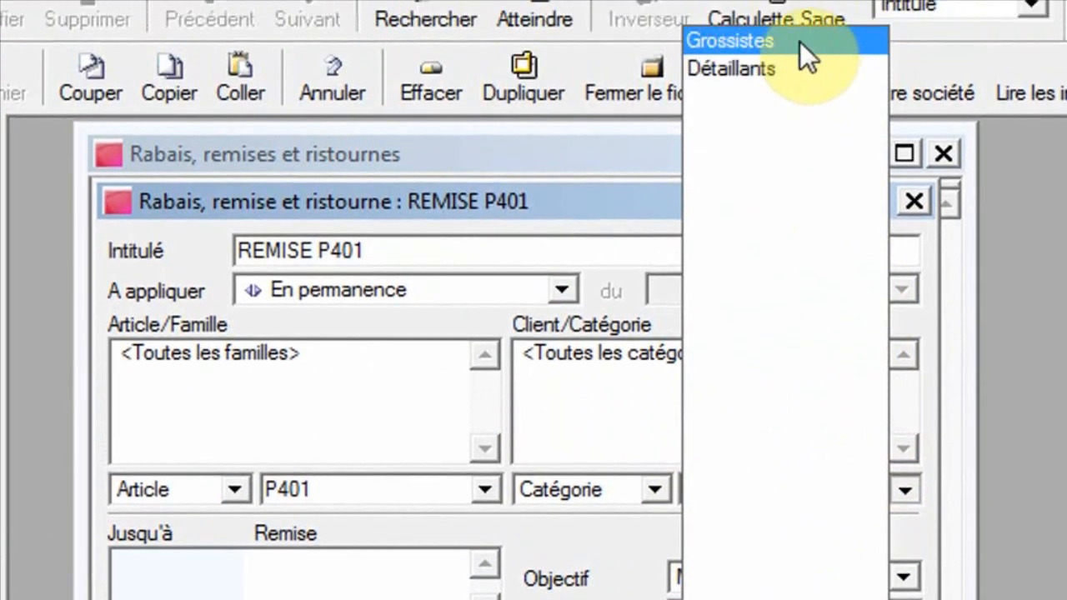
click(800, 40)
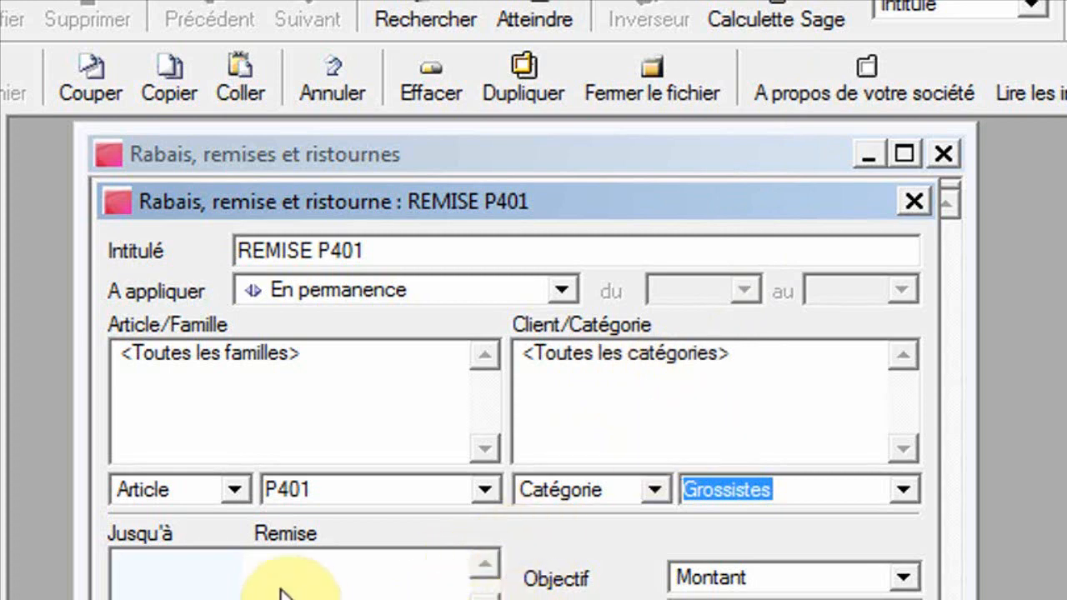
click(217, 585)
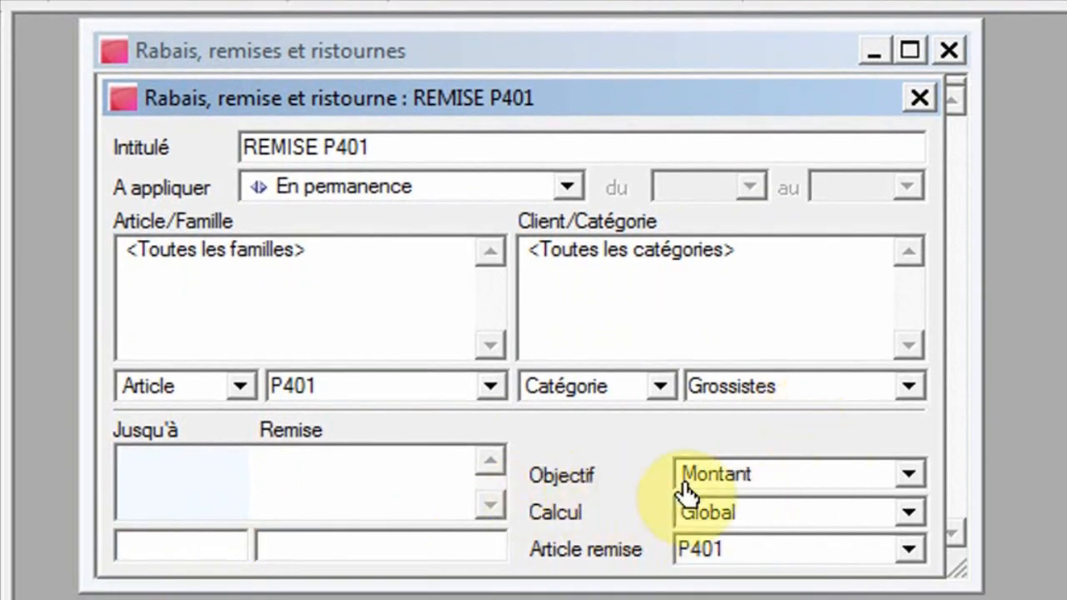
click(909, 471)
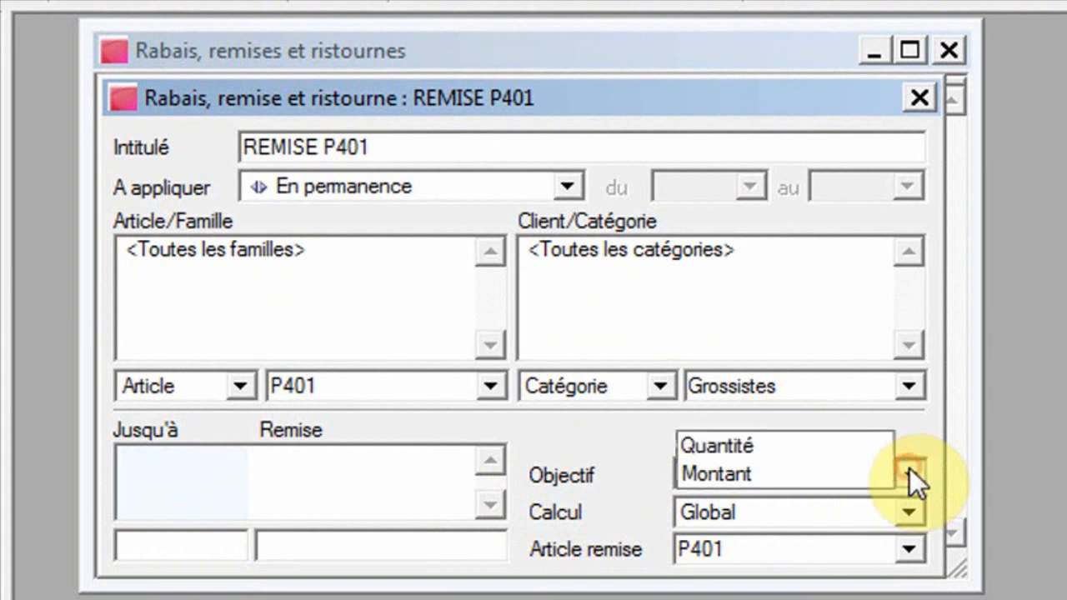
click(829, 449)
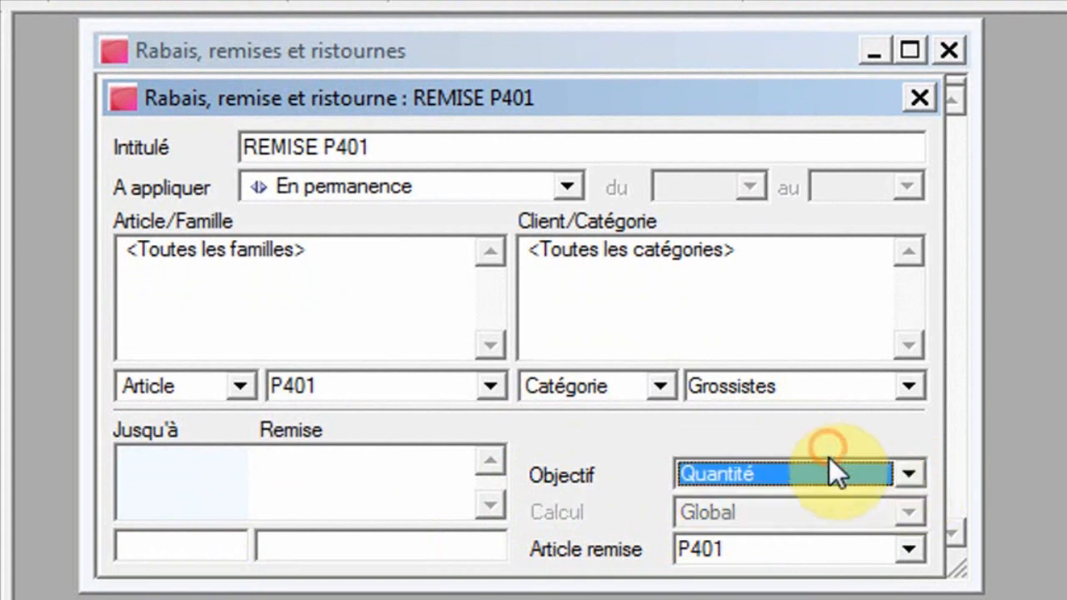
Add a first discount tier to the scale: 5% up to a quantity of 10.
click(176, 552)
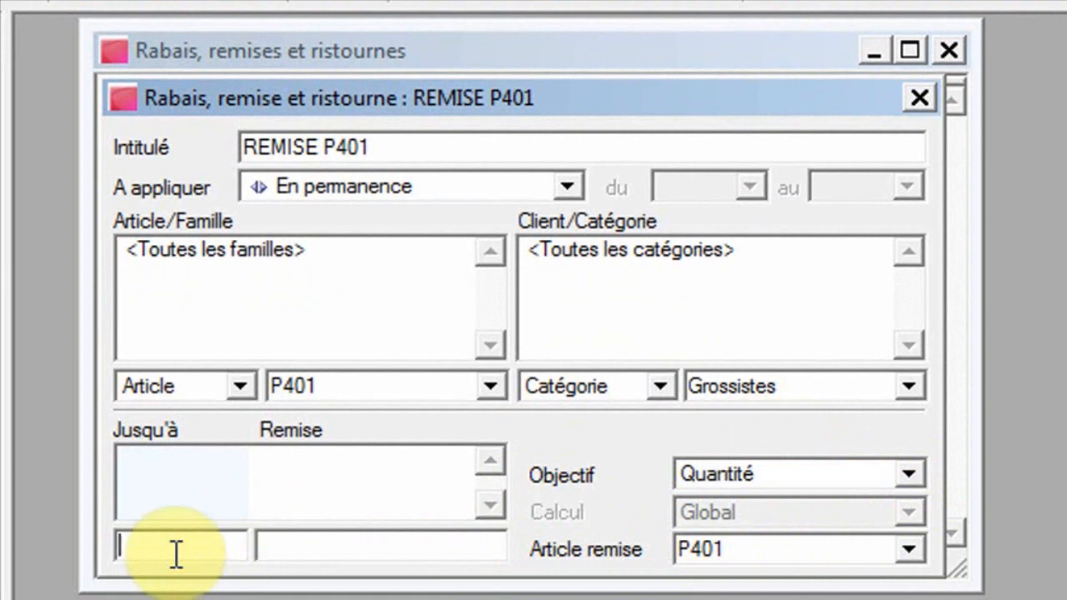
text(10)
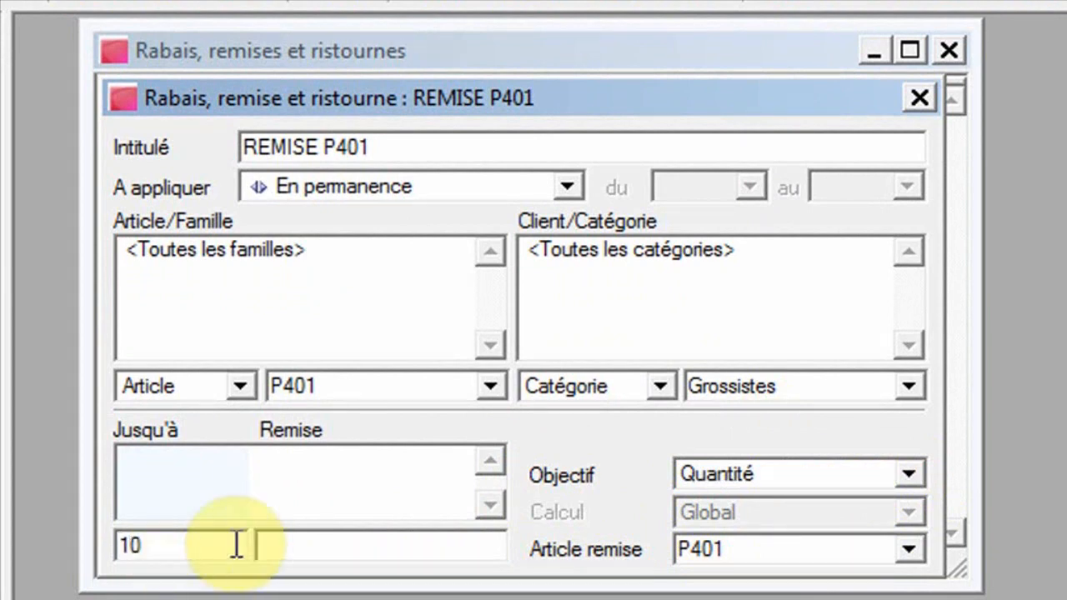
click(349, 547)
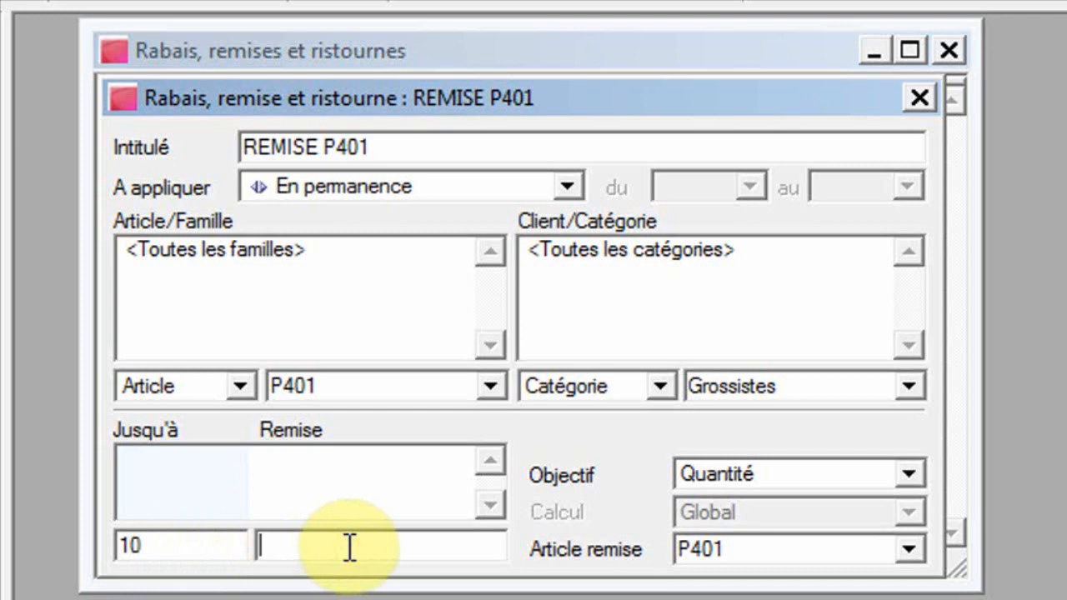
text(5)
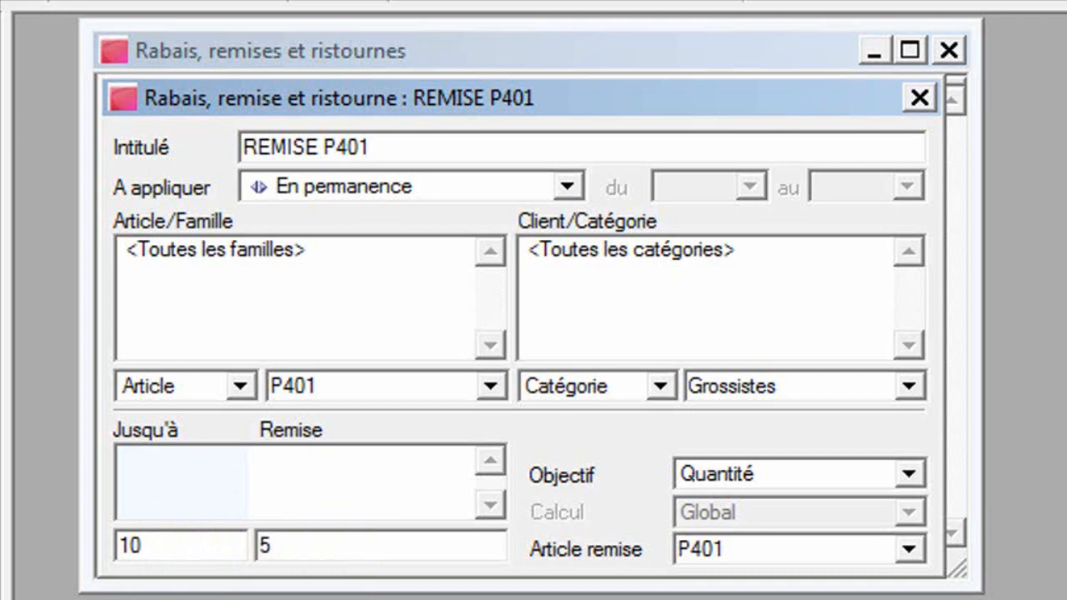
key(Return)
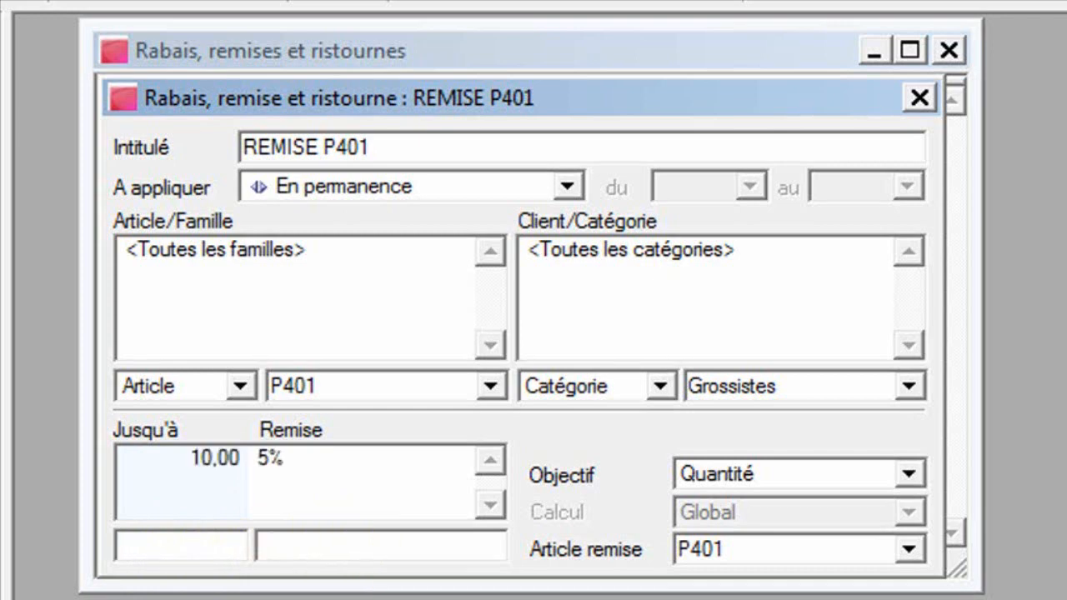
Add tiers of 6% up to 15 and 7% up to 20, and close the scale and the rebates list.
text(15)
key(Tab)
text(6)
key(Return)
text(20)
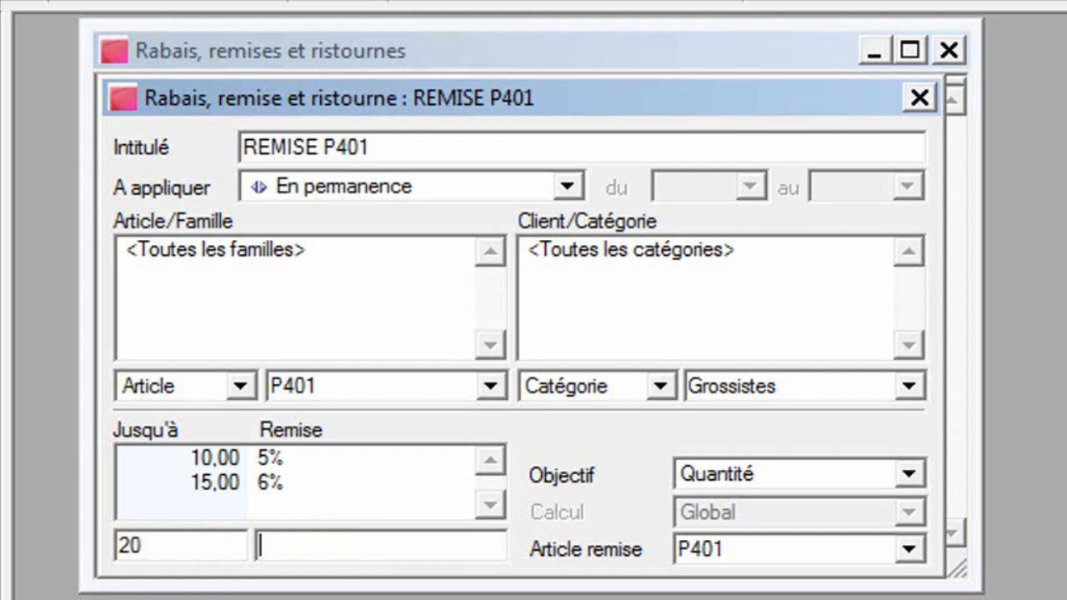
text(,00 7)
key(Return)
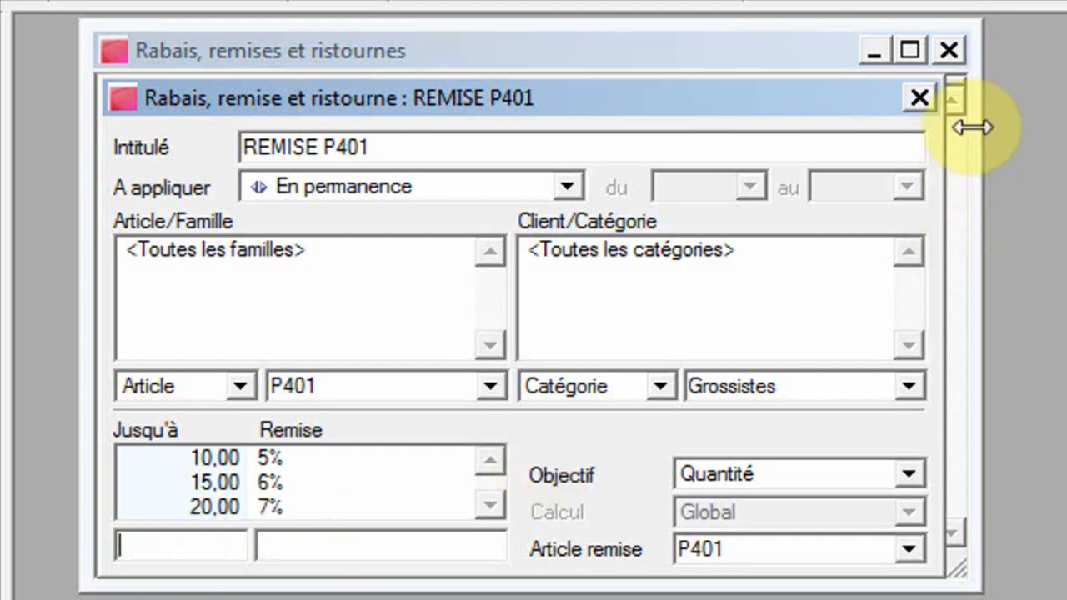
click(920, 98)
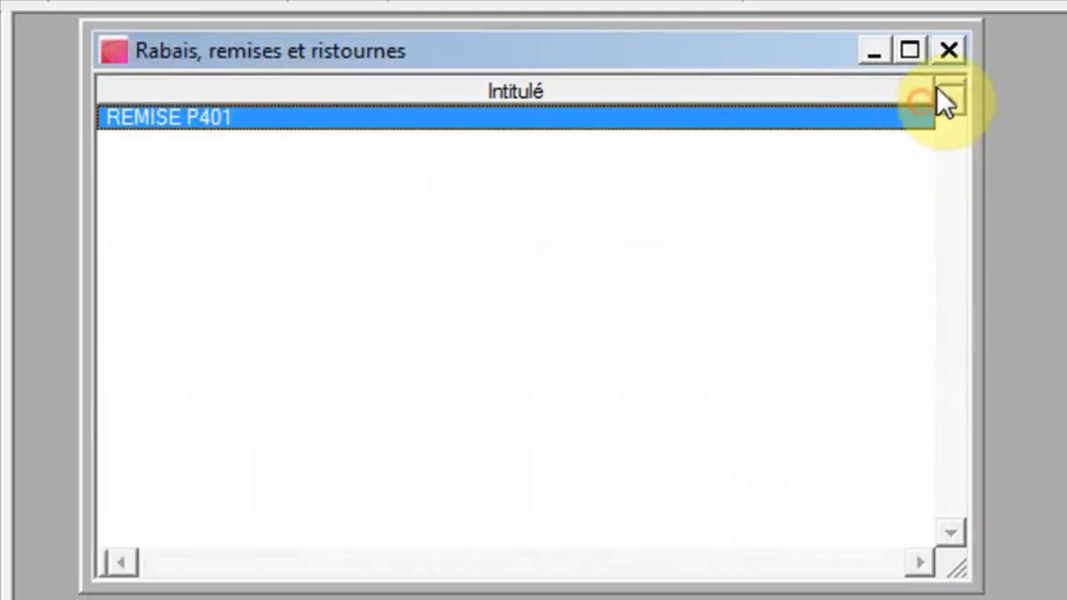
click(952, 48)
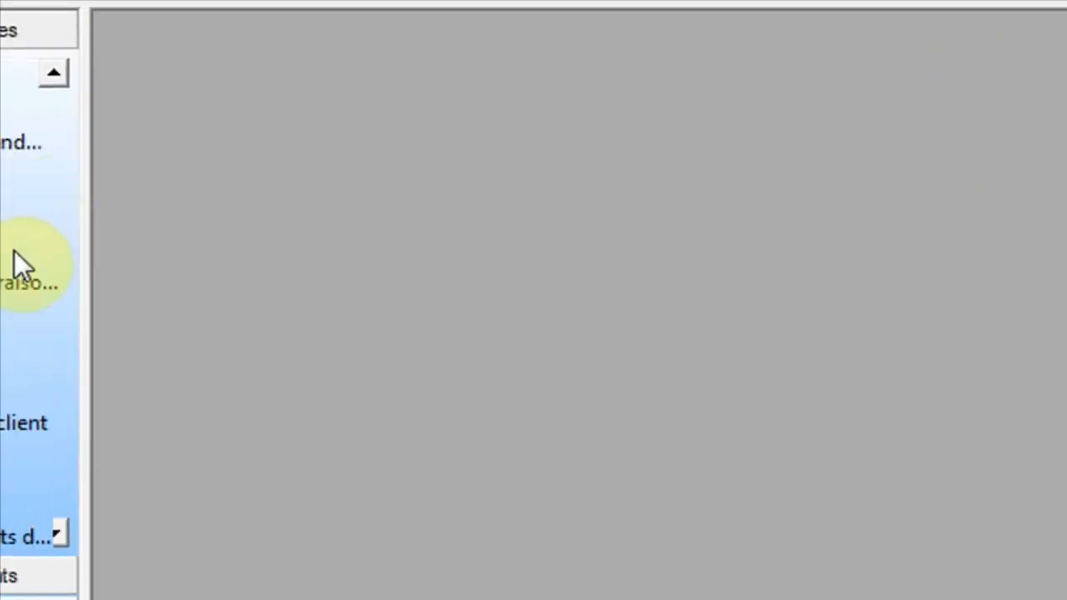
Create a new client invoice in a maximized window and validate its header with DAK'COM as the client.
click(147, 377)
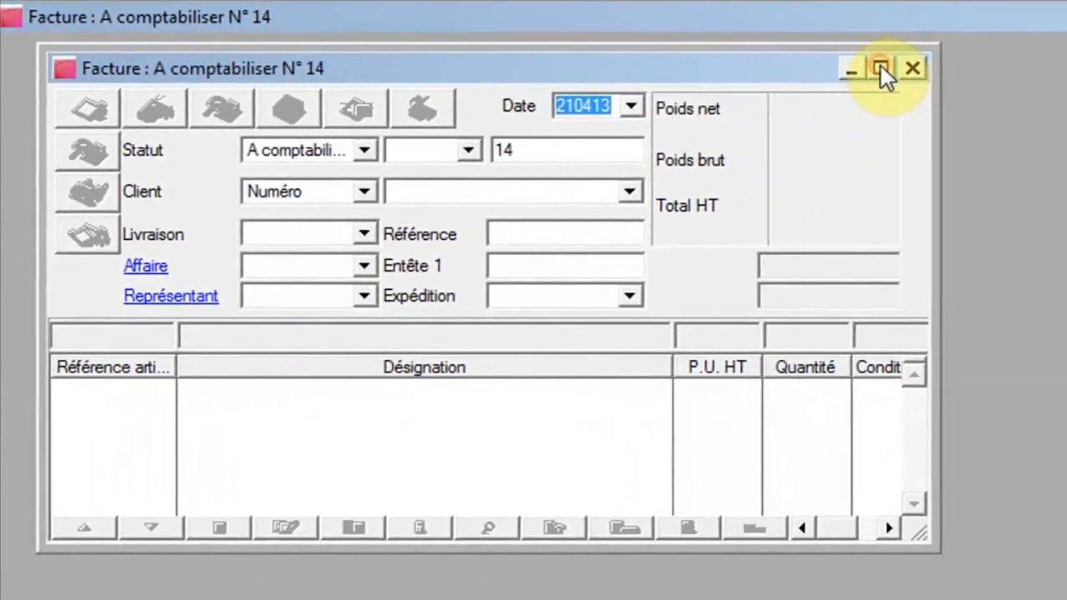
click(1019, 48)
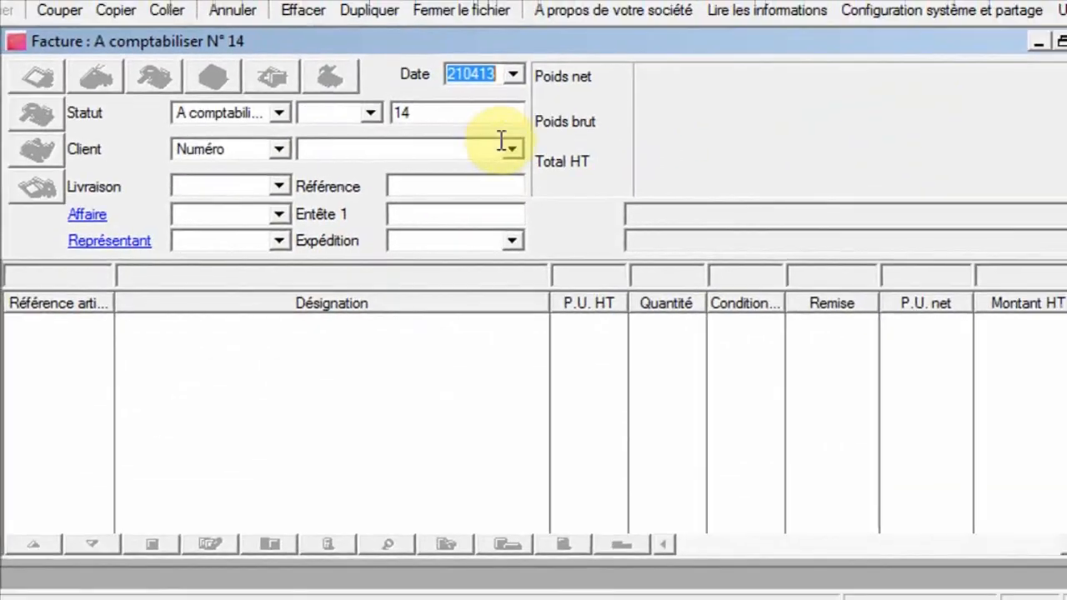
click(493, 159)
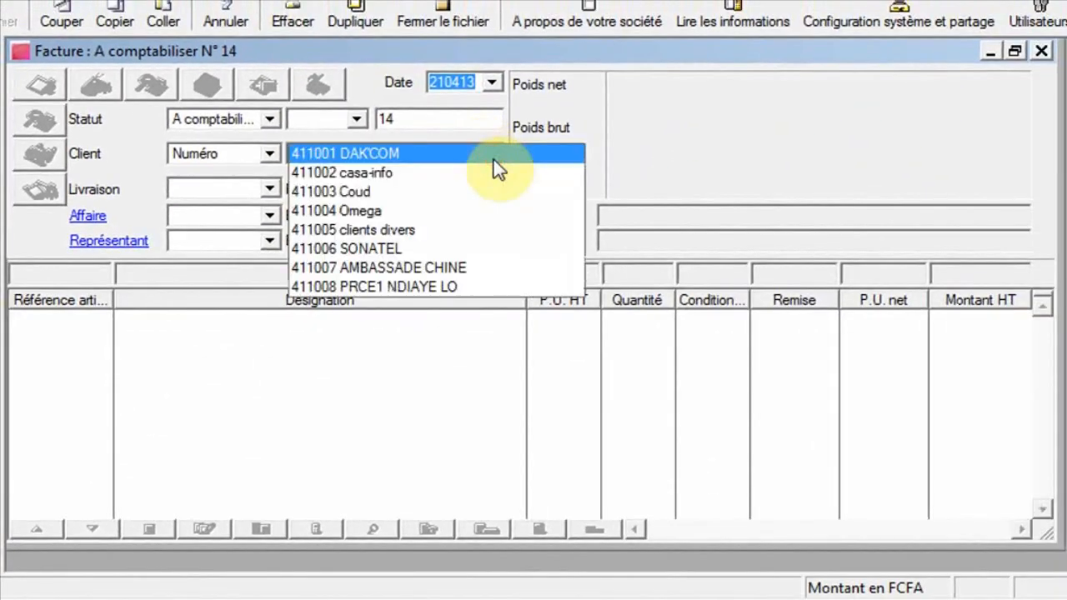
click(494, 159)
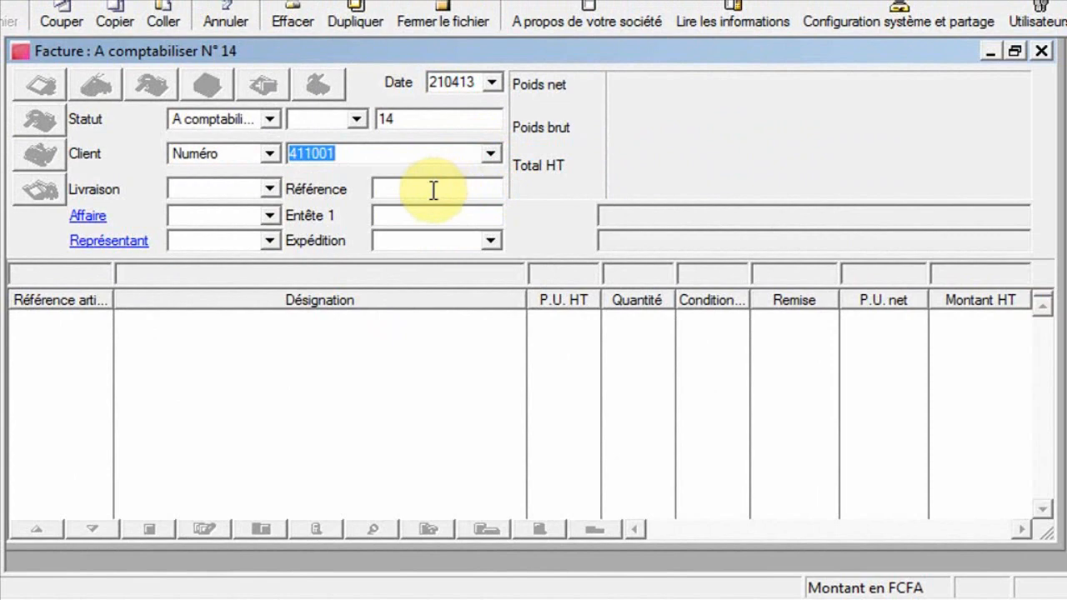
key(Return)
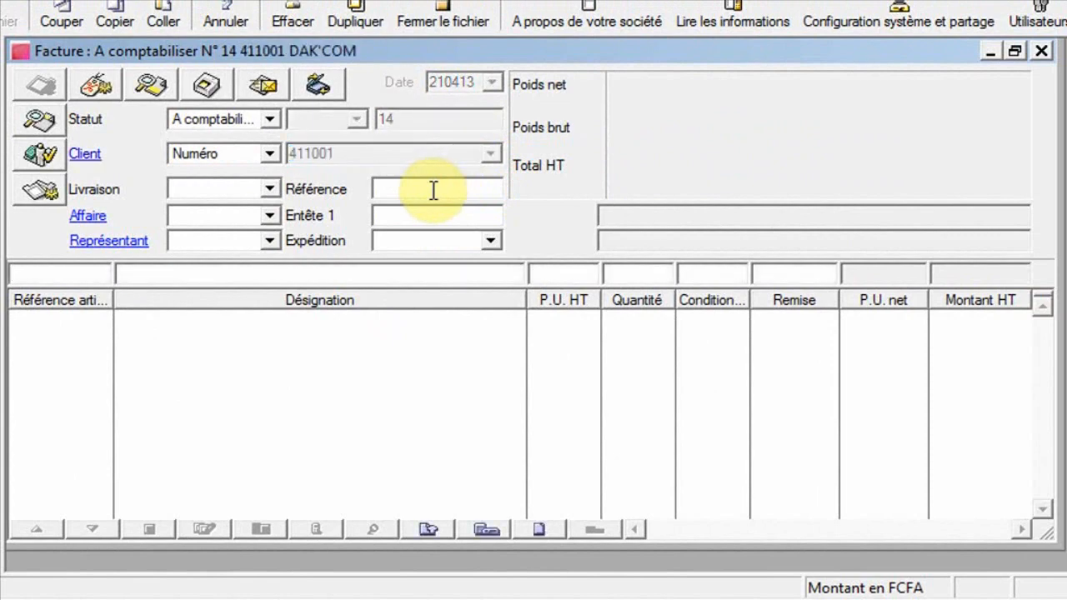
Add an invoice line for 12 units of article P401 (PENTIUM4 120 GO) and apply the REMISE P401 rebate to the invoice.
text(P)
key(Tab)
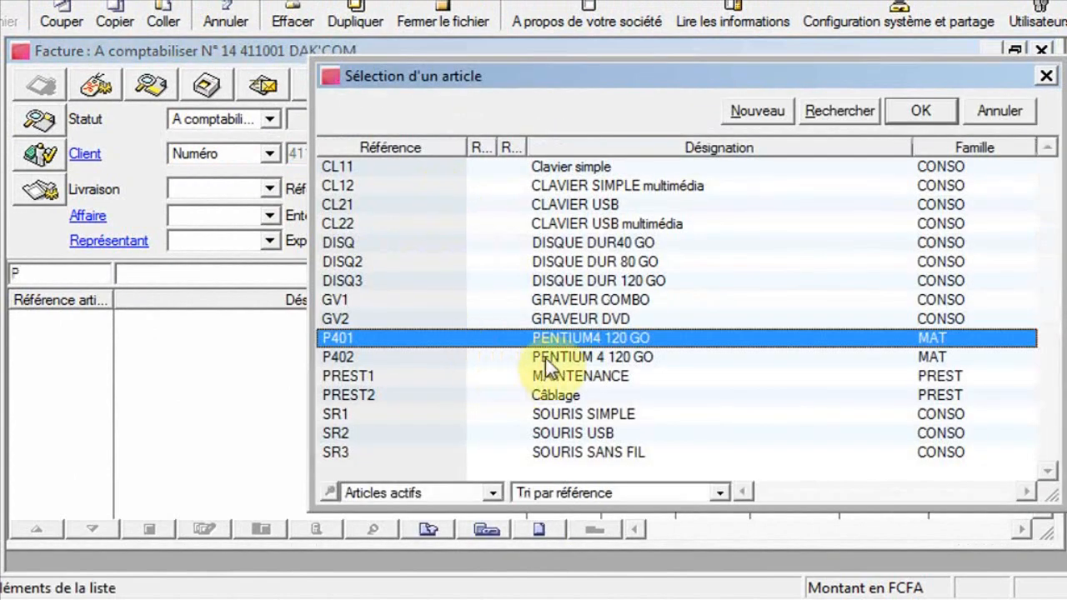
double_click(552, 338)
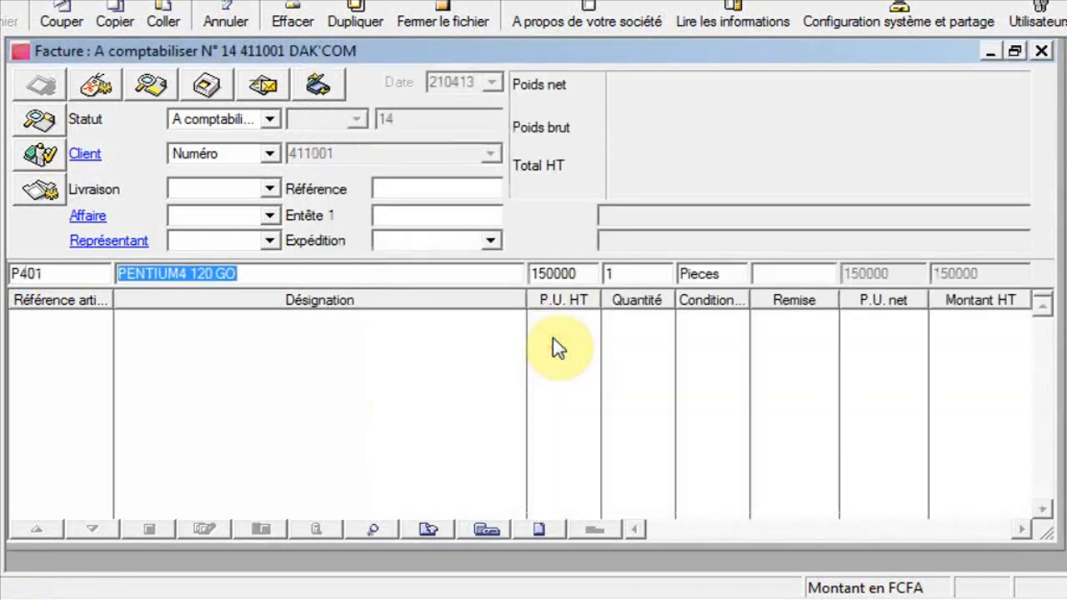
key(Tab)
key(Tab)
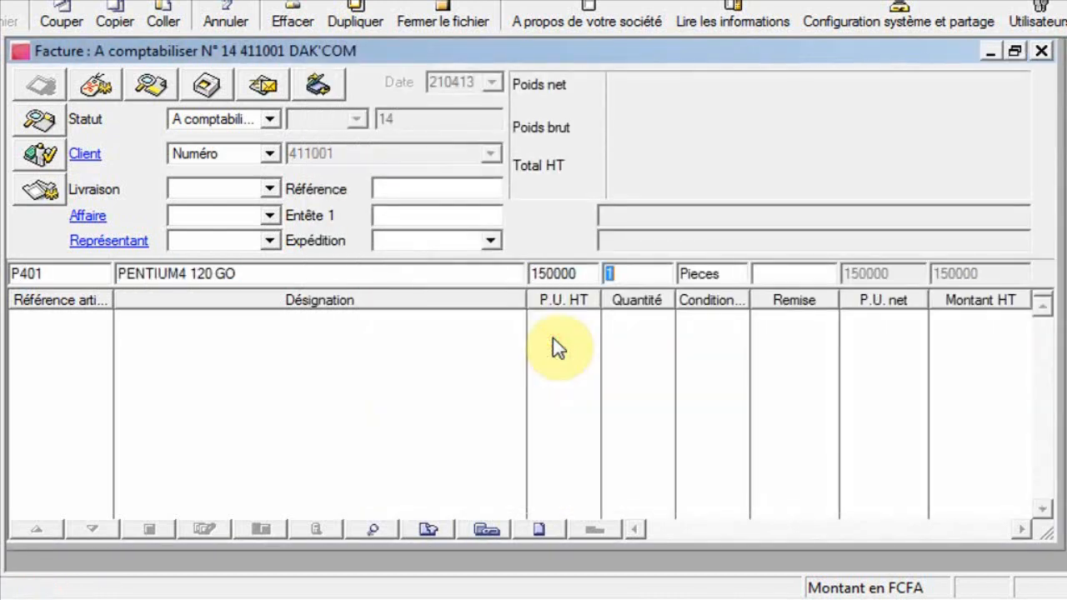
text(12)
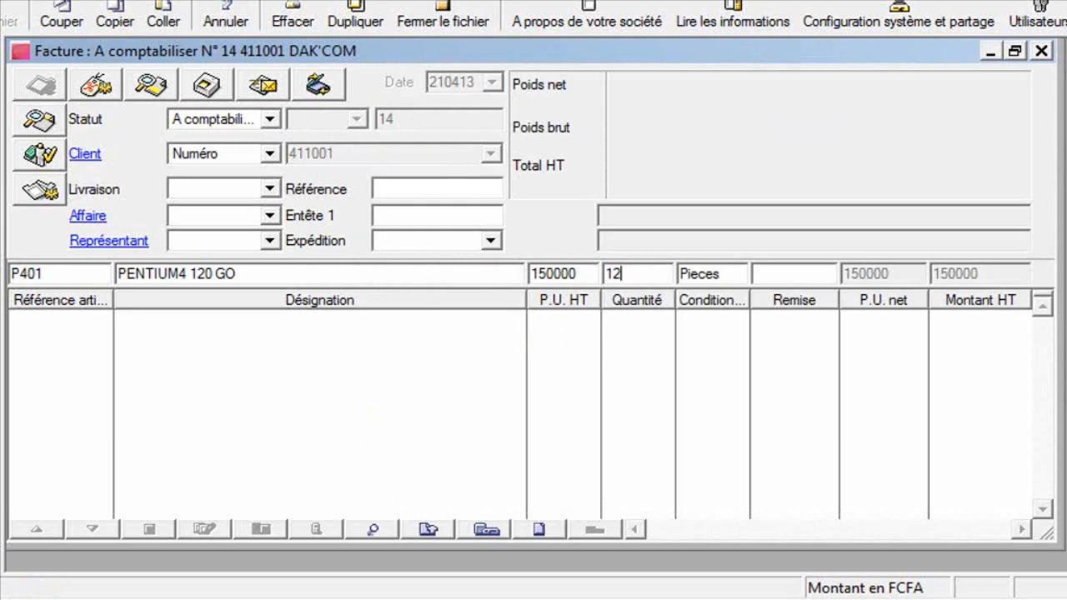
key(Return)
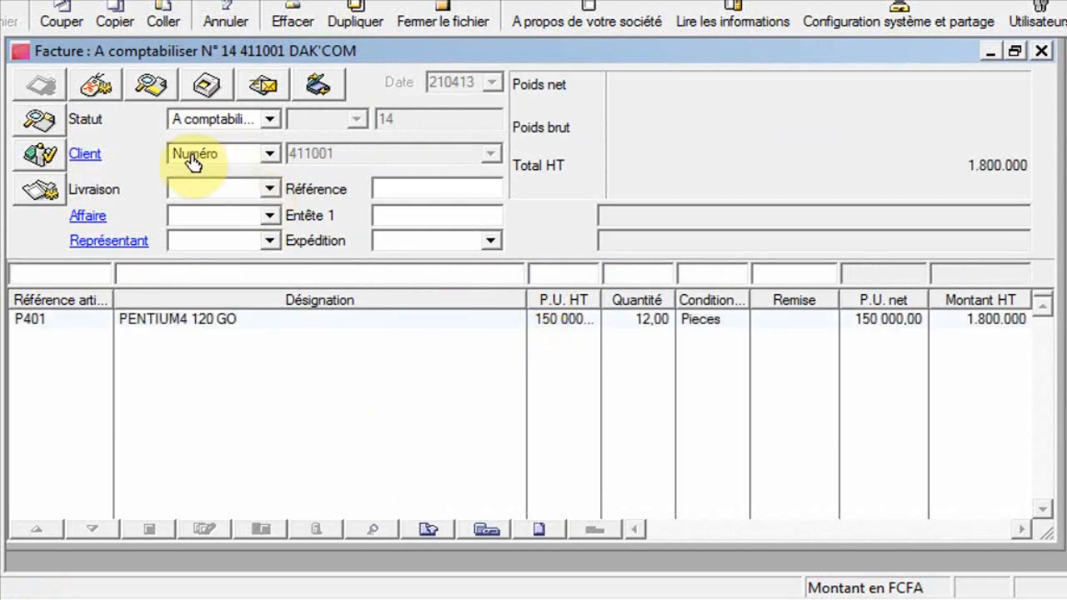
click(98, 84)
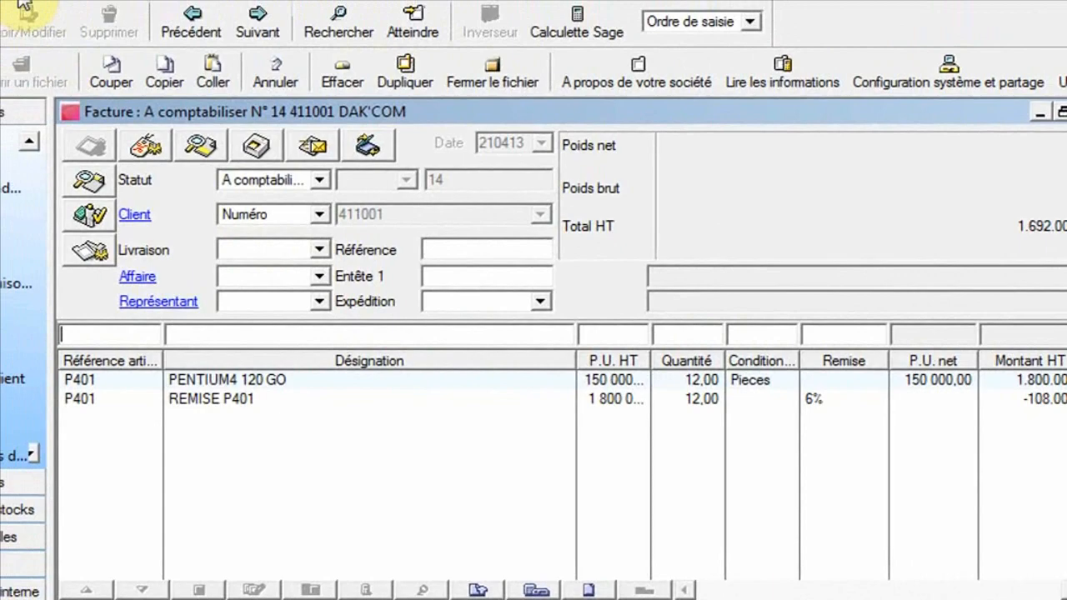
Open the REMISE P401 rebate scale to compare its quantity tiers with the invoice, and close the scale, the rebates list and the invoice.
click(12, 0)
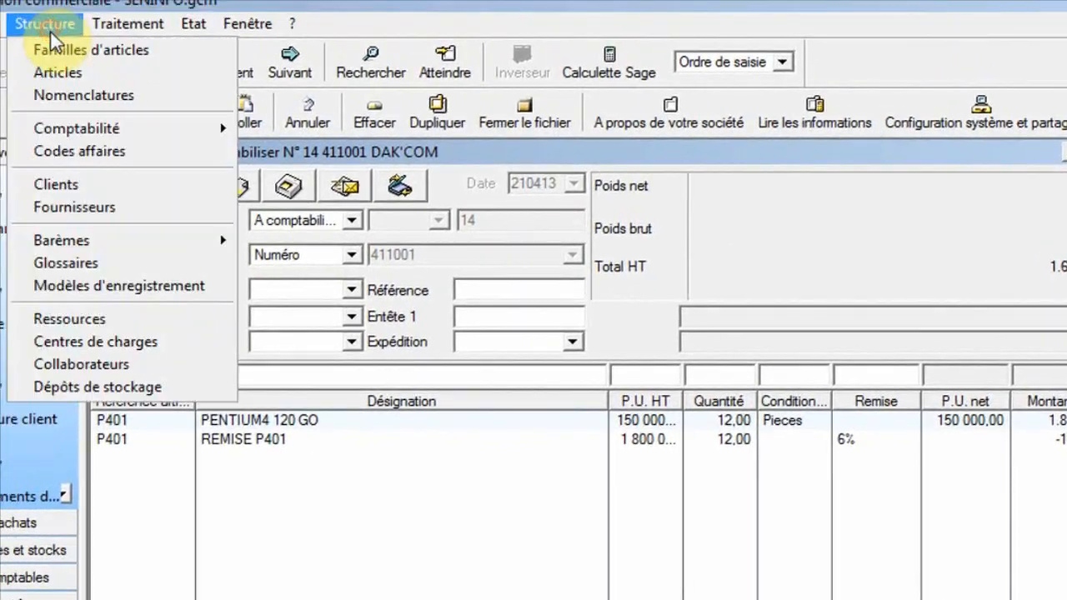
mouse_move(105, 198)
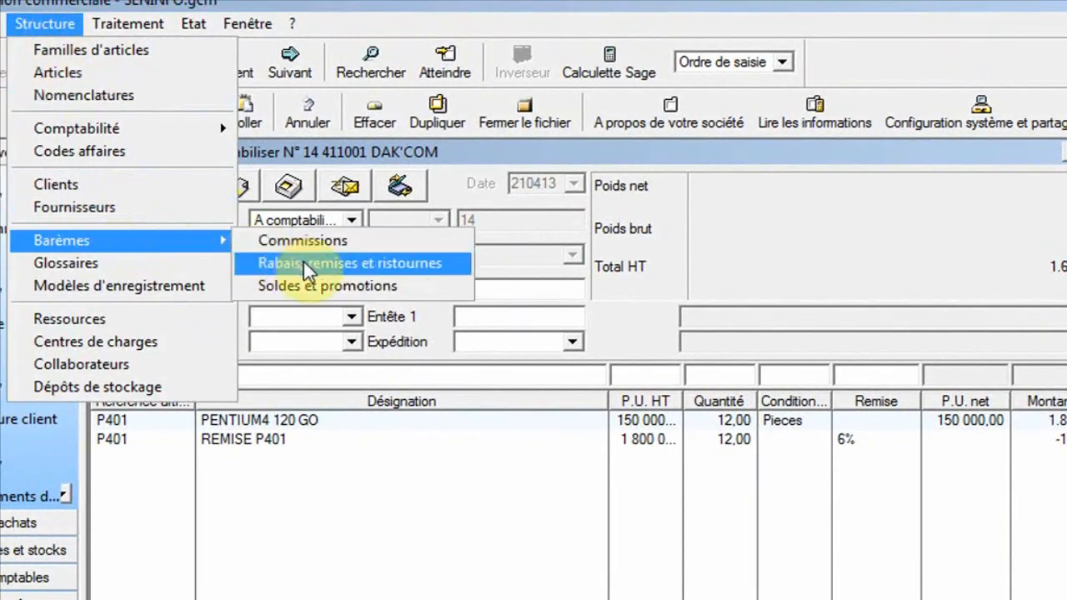
click(302, 261)
click(249, 239)
double_click(250, 239)
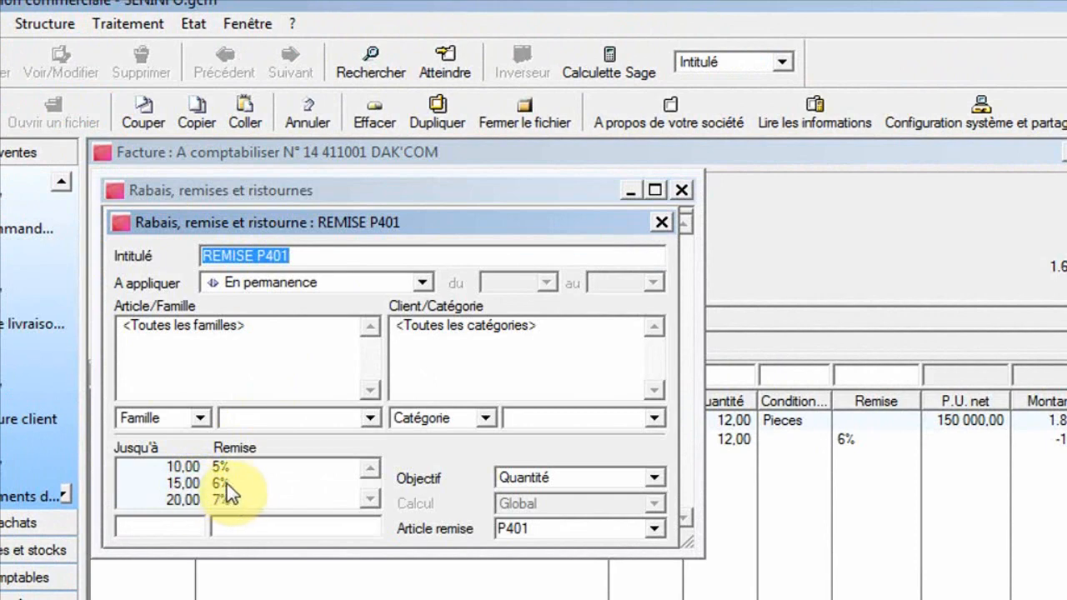
click(664, 221)
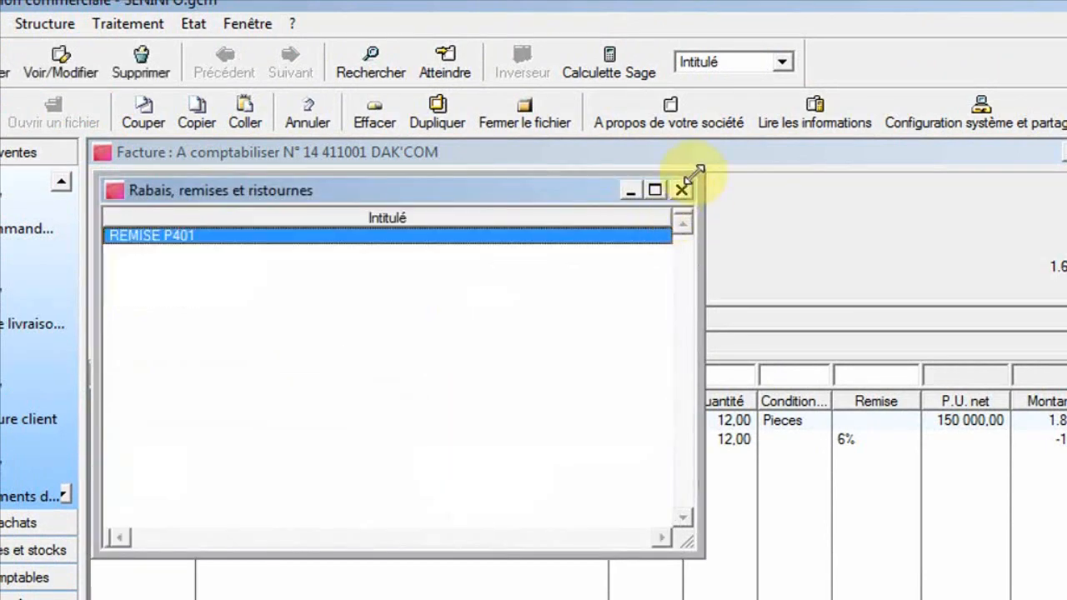
click(681, 189)
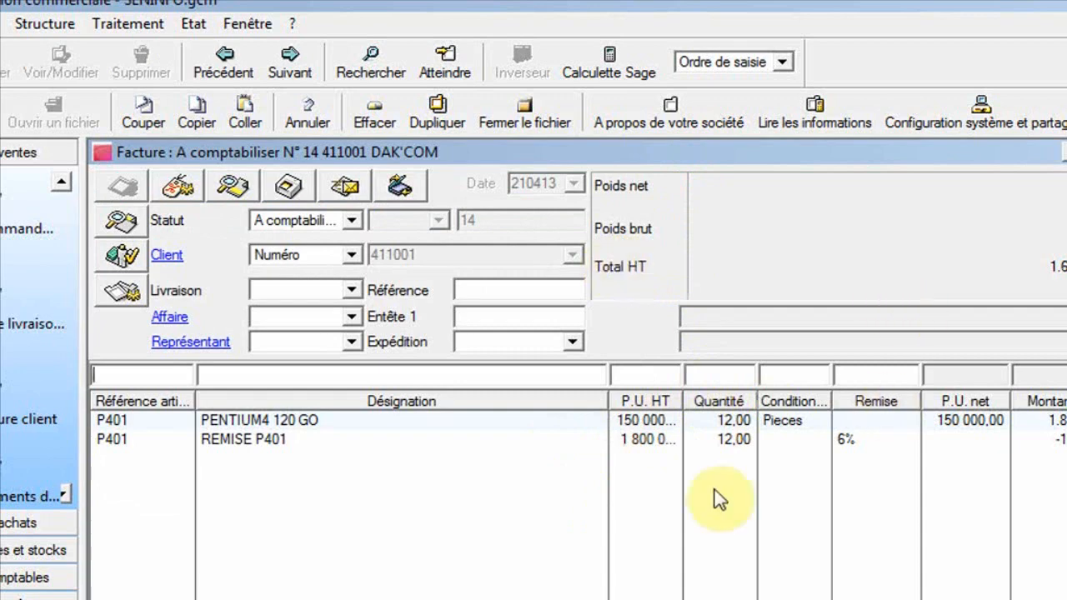
click(1065, 152)
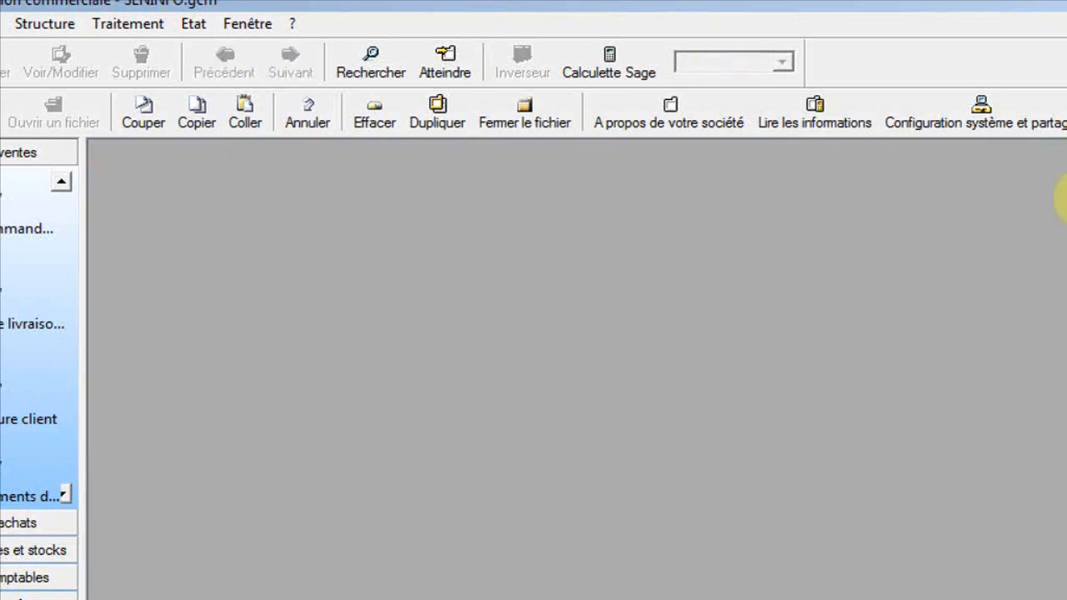